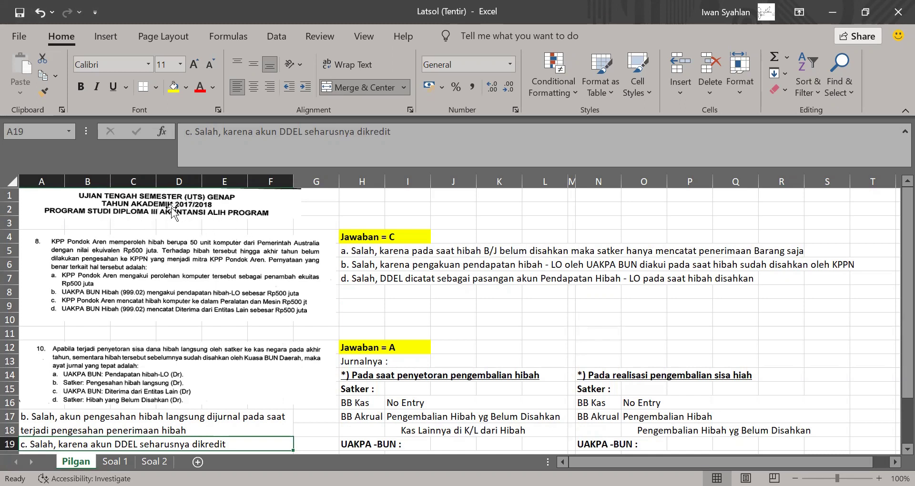
{"action": "left_click", "coordinate": [157, 242]}
{"action": "left_click_drag", "start_coordinate": [157, 241], "coordinate": [153, 240]}
{"action": "left_click", "coordinate": [466, 224]}
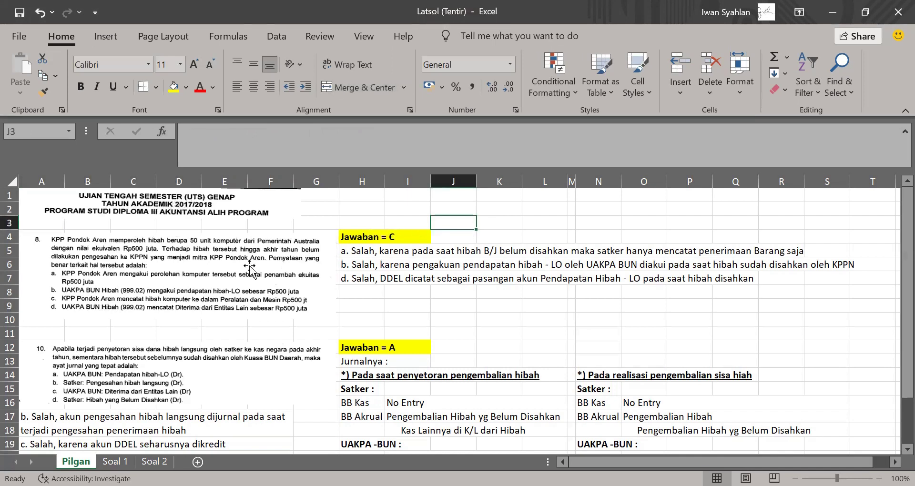
{"action": "scroll", "coordinate": [249, 267], "scroll_direction": "down", "scroll_amount": 3}
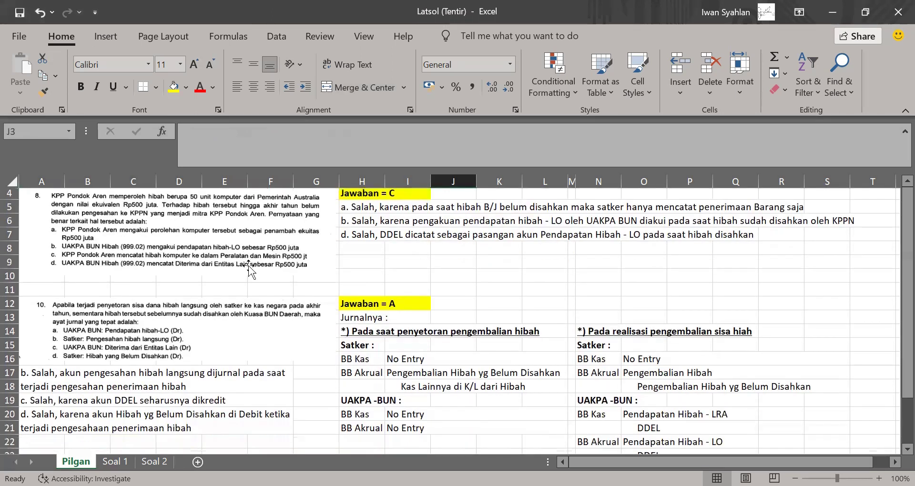
{"action": "scroll", "coordinate": [249, 267], "scroll_direction": "up", "scroll_amount": 3}
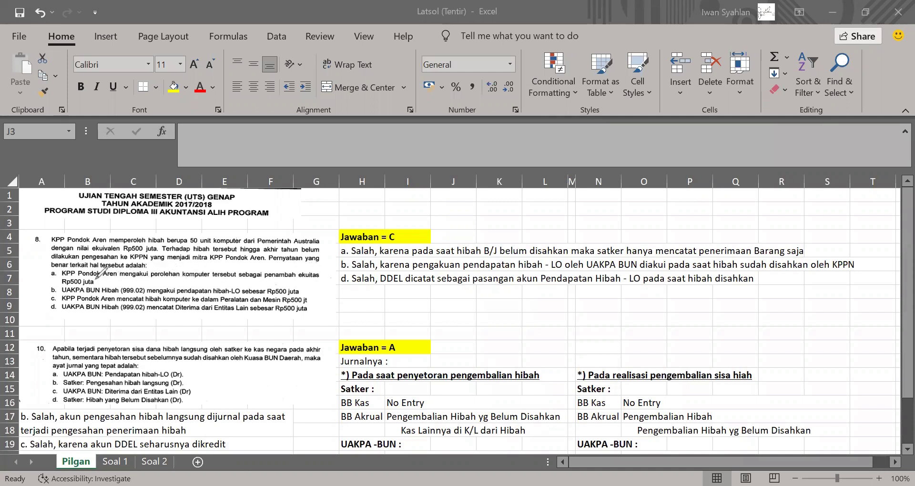
Mark question 8 in red: cross option a, underline "hibah tersebut hingga akhir tahun belum", and circle "50 unit komputer" and explanation letter a
{"action": "left_click_drag", "start_coordinate": [97, 280], "coordinate": [110, 278]}
{"action": "left_click_drag", "start_coordinate": [195, 252], "coordinate": [321, 252]}
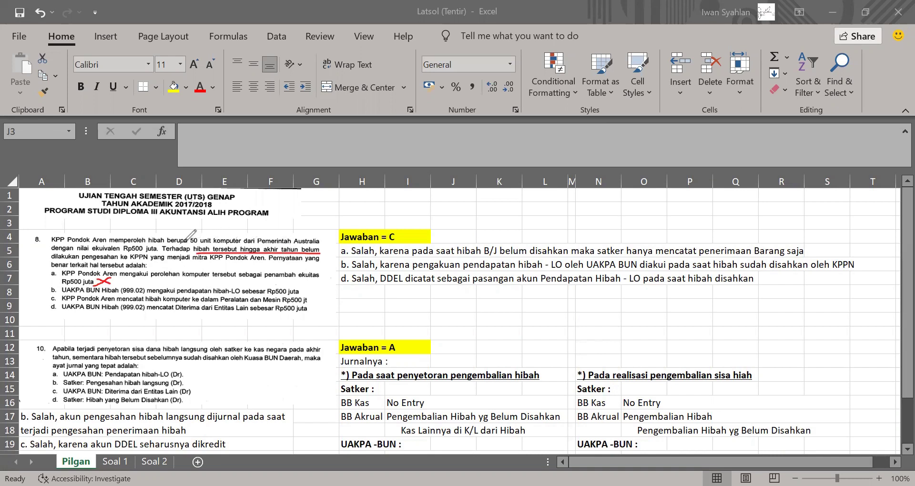
{"action": "mouse_move", "coordinate": [187, 243]}
{"action": "left_mouse_down"}
{"action": "mouse_move", "coordinate": [244, 241]}
{"action": "mouse_move", "coordinate": [190, 235]}
{"action": "left_mouse_up"}
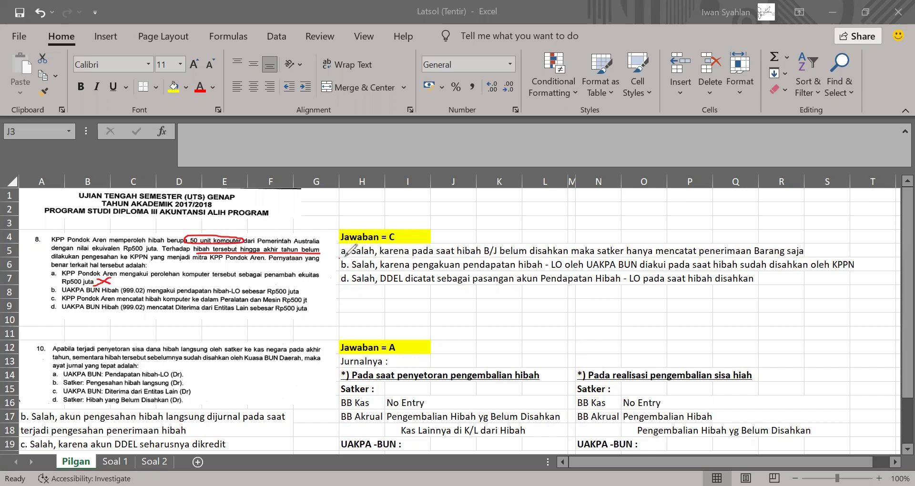
{"action": "mouse_move", "coordinate": [350, 244]}
{"action": "left_mouse_down"}
{"action": "mouse_move", "coordinate": [337, 256]}
{"action": "mouse_move", "coordinate": [349, 246]}
{"action": "left_mouse_up"}
Mark question 8's options in red, crossing b and d and ticking c, and underline "saat hibah sudah disahkan oleh KPPN" in explanation b
{"action": "left_click_drag", "start_coordinate": [302, 289], "coordinate": [312, 292]}
{"action": "left_click_drag", "start_coordinate": [690, 273], "coordinate": [856, 275]}
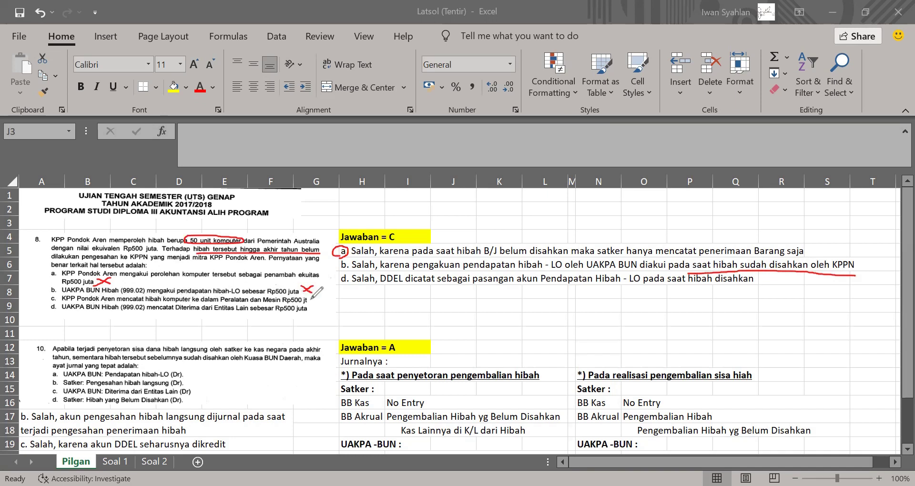
{"action": "left_click_drag", "start_coordinate": [313, 294], "coordinate": [323, 292]}
{"action": "mouse_move", "coordinate": [315, 308]}
{"action": "left_mouse_down"}
{"action": "mouse_move", "coordinate": [308, 318]}
{"action": "mouse_move", "coordinate": [316, 318]}
{"action": "left_mouse_up"}
Underline the "Pendapatan Hibah - LO" phrases in explanations b and d and "Peralatan dan Mesin" in option c, and tick "Jawaban = C"
{"action": "left_click_drag", "start_coordinate": [465, 270], "coordinate": [555, 267]}
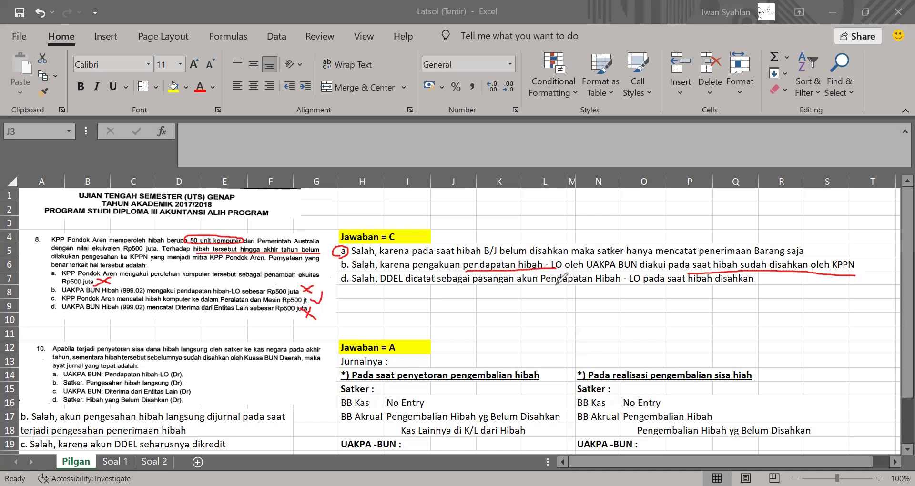
{"action": "left_click_drag", "start_coordinate": [556, 285], "coordinate": [743, 289]}
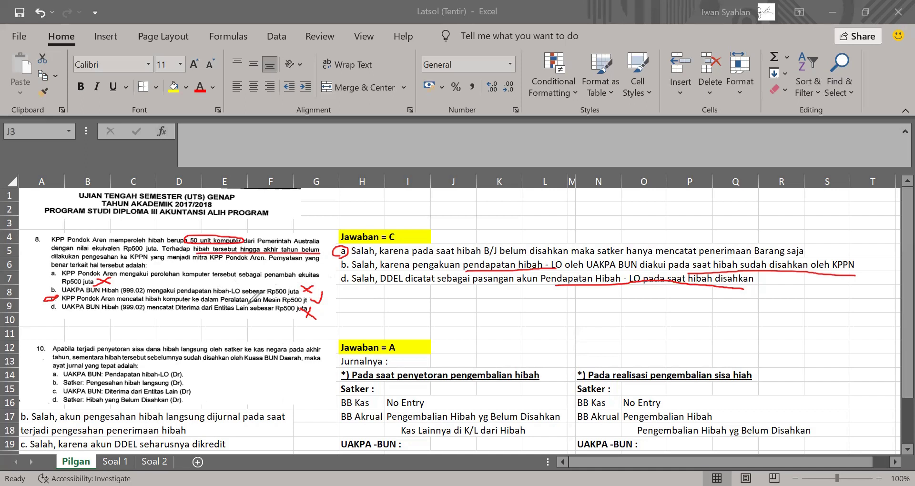
{"action": "left_click_drag", "start_coordinate": [222, 304], "coordinate": [282, 303]}
{"action": "left_click_drag", "start_coordinate": [397, 234], "coordinate": [408, 231]}
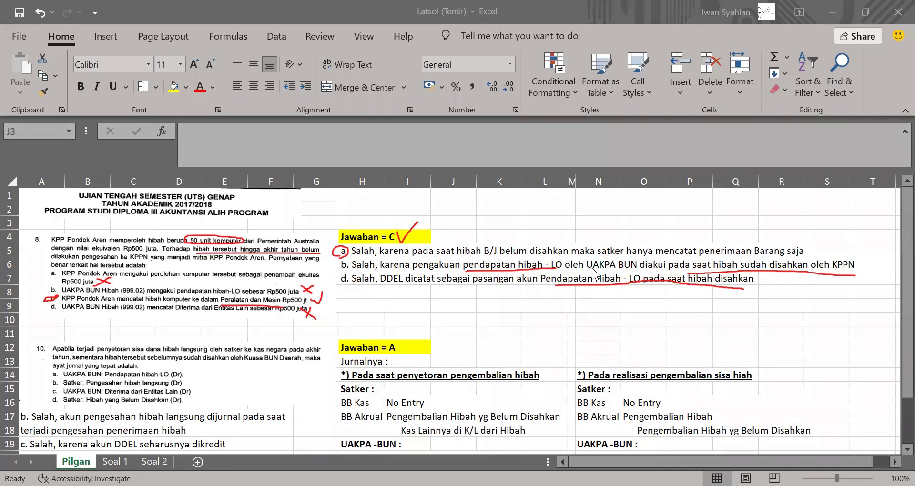
Bring question 10 and its full journal answer into view and clear the red annotations left from question 8
{"action": "scroll", "coordinate": [895, 243], "scroll_direction": "down", "scroll_amount": 1}
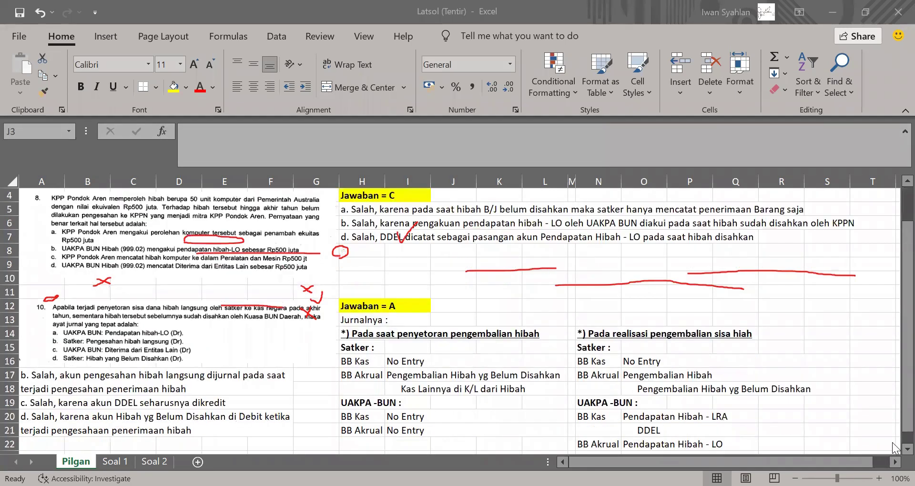
{"action": "scroll", "coordinate": [894, 448], "scroll_direction": "down", "scroll_amount": 6}
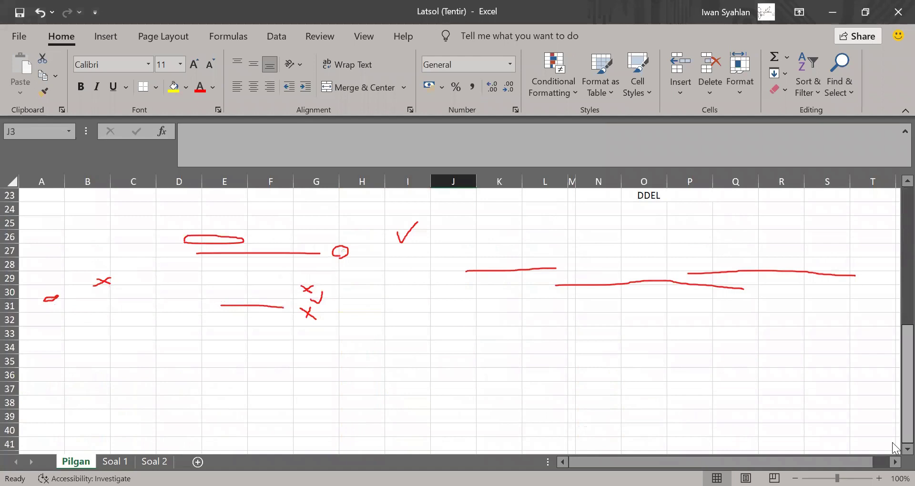
{"action": "left_click_drag", "start_coordinate": [894, 400], "coordinate": [894, 349]}
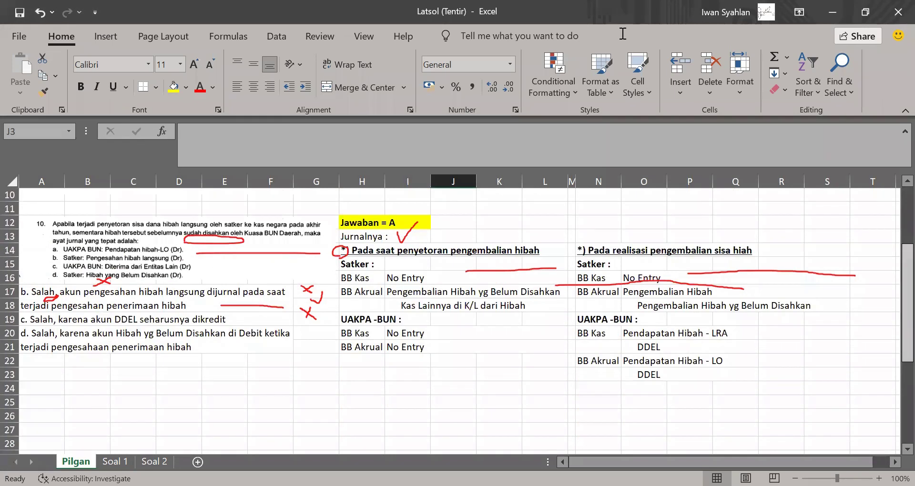
{"action": "key", "text": "e"}
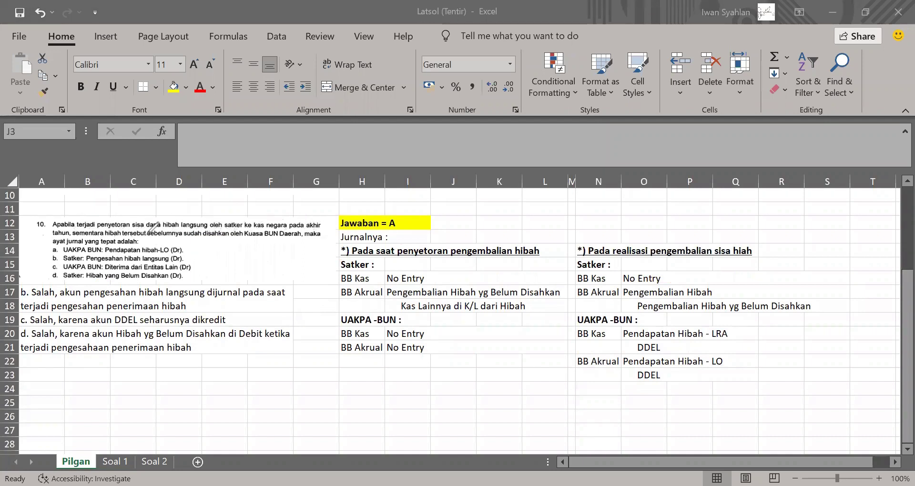
Underline question 10's approval phrase, circle answer A, and mark the "Pada saat penyetoran pengembalian hibah" heading, its BB Kas line and UAKPA-BUN block in red
{"action": "left_click_drag", "start_coordinate": [181, 240], "coordinate": [313, 246]}
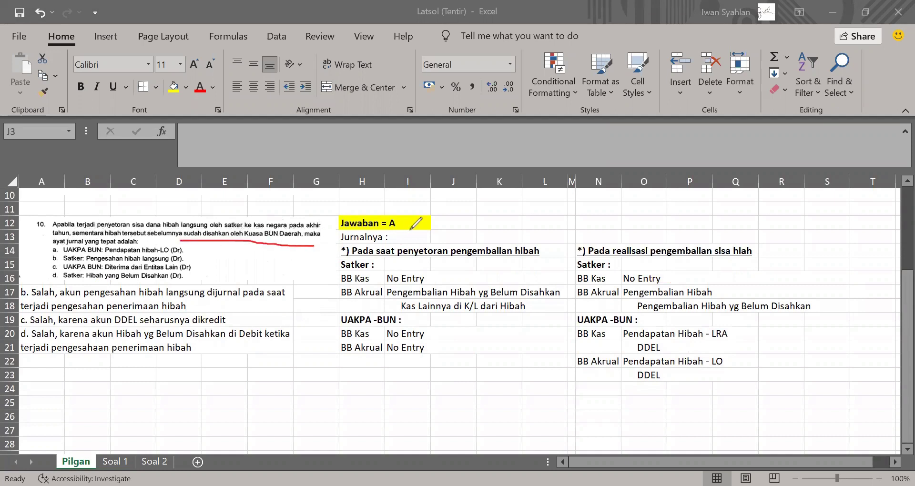
{"action": "mouse_move", "coordinate": [386, 224]}
{"action": "left_mouse_down"}
{"action": "mouse_move", "coordinate": [404, 222]}
{"action": "mouse_move", "coordinate": [384, 216]}
{"action": "left_mouse_up"}
{"action": "left_click_drag", "start_coordinate": [355, 256], "coordinate": [496, 259]}
{"action": "left_click_drag", "start_coordinate": [369, 278], "coordinate": [386, 278]}
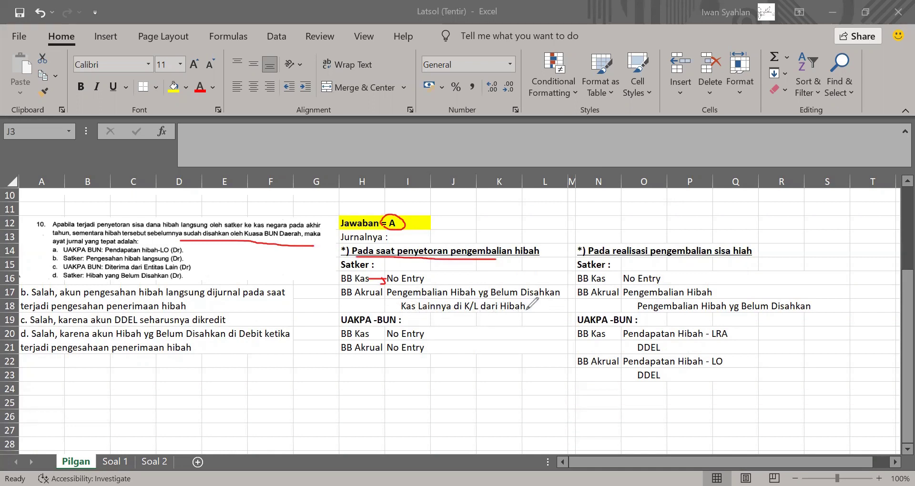
{"action": "mouse_move", "coordinate": [447, 262]}
{"action": "left_mouse_down"}
{"action": "mouse_move", "coordinate": [545, 248]}
{"action": "mouse_move", "coordinate": [533, 234]}
{"action": "mouse_move", "coordinate": [466, 255]}
{"action": "left_mouse_up"}
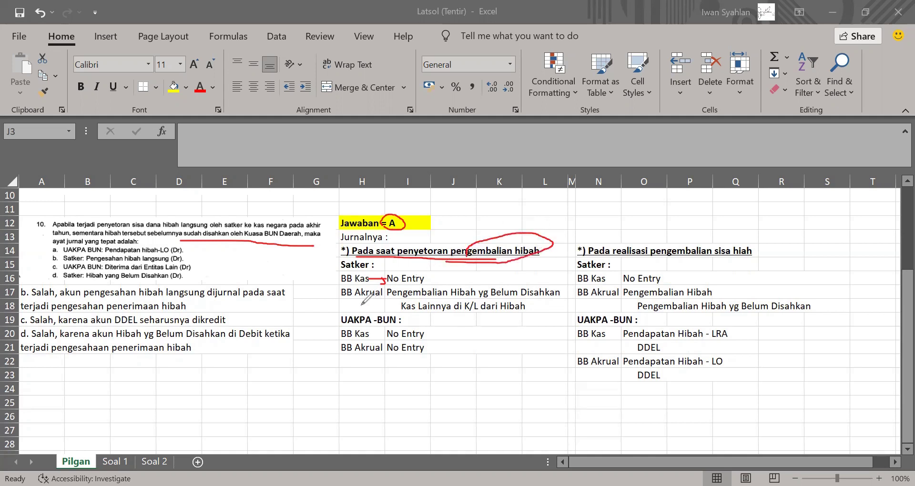
{"action": "mouse_move", "coordinate": [346, 304]}
{"action": "left_mouse_down"}
{"action": "mouse_move", "coordinate": [335, 336]}
{"action": "mouse_move", "coordinate": [362, 373]}
{"action": "mouse_move", "coordinate": [450, 350]}
{"action": "mouse_move", "coordinate": [448, 319]}
{"action": "mouse_move", "coordinate": [401, 309]}
{"action": "left_mouse_up"}
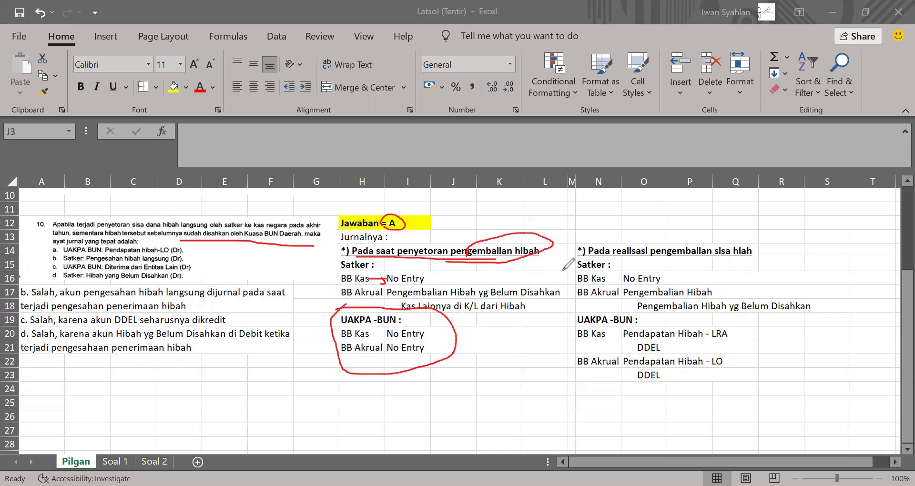
Mark the "Pada realisasi pengembalian" journal in red: underline its headings, link the "Pengembalian Hibah yg Belum Disahkan" entries, and tick and circle the UAKPA-BUN entries
{"action": "left_click_drag", "start_coordinate": [589, 256], "coordinate": [771, 245]}
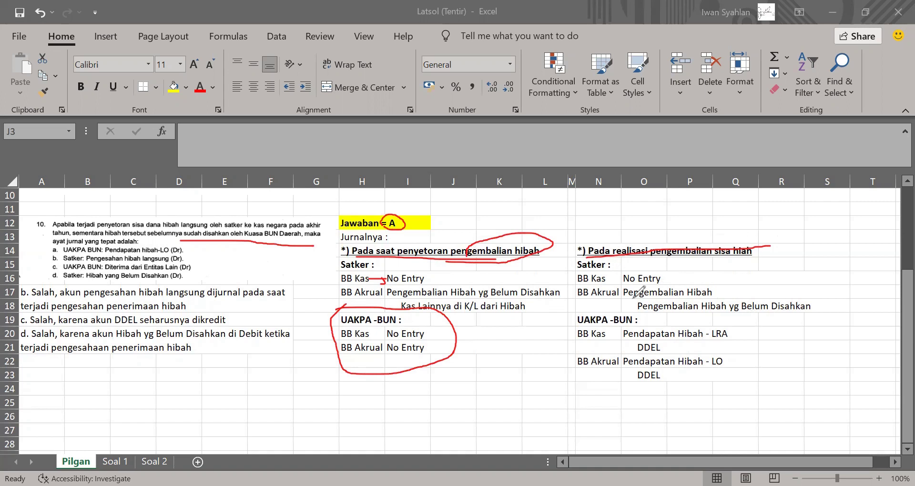
{"action": "left_click_drag", "start_coordinate": [550, 288], "coordinate": [631, 307]}
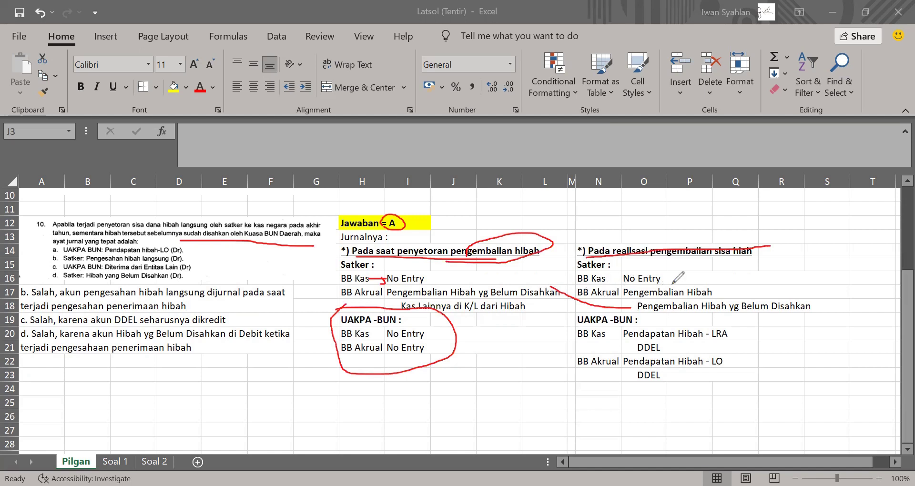
{"action": "left_click_drag", "start_coordinate": [574, 328], "coordinate": [632, 325]}
{"action": "left_click_drag", "start_coordinate": [733, 335], "coordinate": [747, 332]}
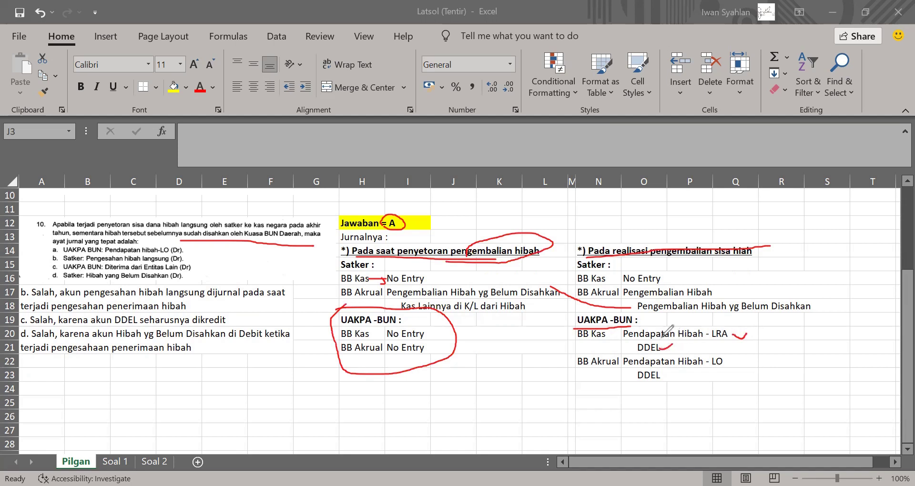
{"action": "mouse_move", "coordinate": [683, 381]}
{"action": "left_mouse_down"}
{"action": "mouse_move", "coordinate": [730, 375]}
{"action": "mouse_move", "coordinate": [775, 335]}
{"action": "mouse_move", "coordinate": [734, 322]}
{"action": "mouse_move", "coordinate": [629, 323]}
{"action": "mouse_move", "coordinate": [616, 376]}
{"action": "mouse_move", "coordinate": [692, 385]}
{"action": "left_mouse_up"}
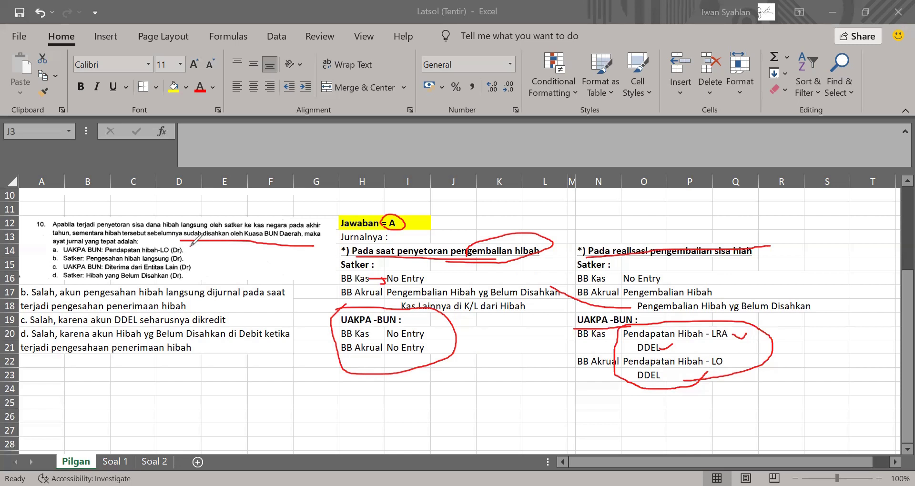
Tick option a and explanations b and d of question 10, box "(Dr)" in option c, and underline "dikredit" and "di Debit"
{"action": "left_click_drag", "start_coordinate": [190, 247], "coordinate": [196, 253]}
{"action": "left_click_drag", "start_coordinate": [203, 302], "coordinate": [233, 298]}
{"action": "mouse_move", "coordinate": [185, 273]}
{"action": "left_mouse_down"}
{"action": "mouse_move", "coordinate": [195, 267]}
{"action": "mouse_move", "coordinate": [181, 260]}
{"action": "left_mouse_up"}
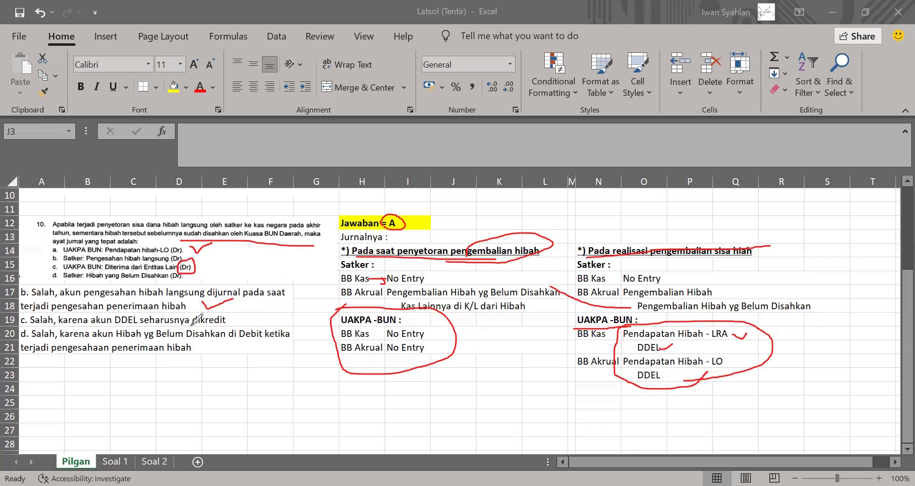
{"action": "left_click_drag", "start_coordinate": [191, 328], "coordinate": [232, 321]}
{"action": "left_click_drag", "start_coordinate": [229, 341], "coordinate": [269, 341]}
{"action": "left_click_drag", "start_coordinate": [196, 347], "coordinate": [208, 346]}
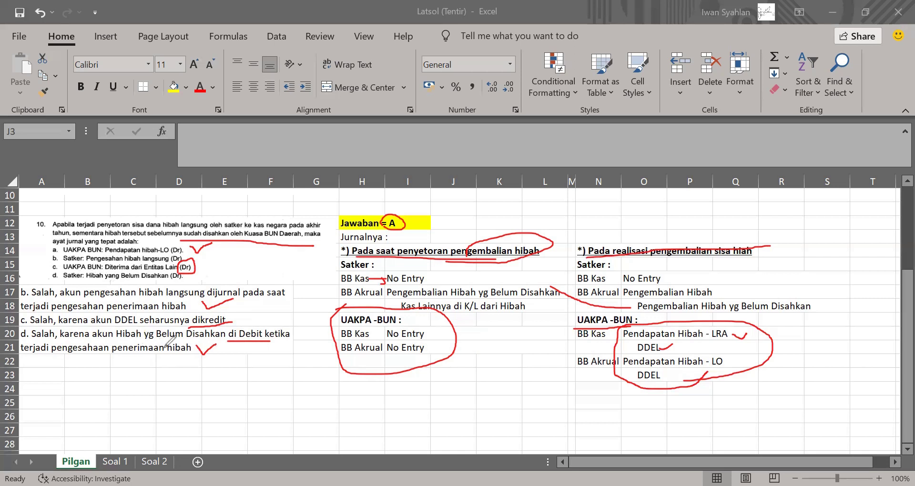
Underline "Hibah yg Belum Disahkan" in explanation d and "pengesahan hibah langsung" in explanation b, and clear all red annotations
{"action": "left_click_drag", "start_coordinate": [217, 340], "coordinate": [128, 340]}
{"action": "left_click_drag", "start_coordinate": [86, 299], "coordinate": [205, 296]}
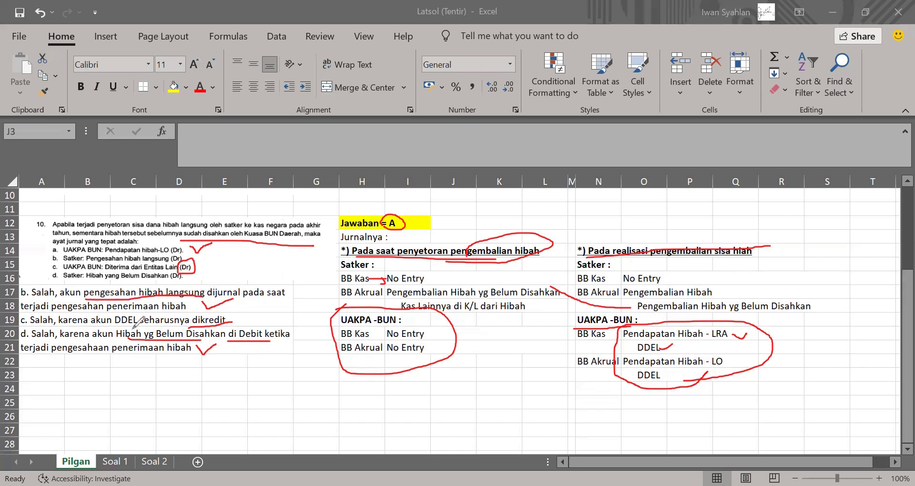
{"action": "left_click_drag", "start_coordinate": [189, 339], "coordinate": [225, 339]}
{"action": "left_click_drag", "start_coordinate": [140, 340], "coordinate": [116, 338]}
{"action": "key", "text": "e"}
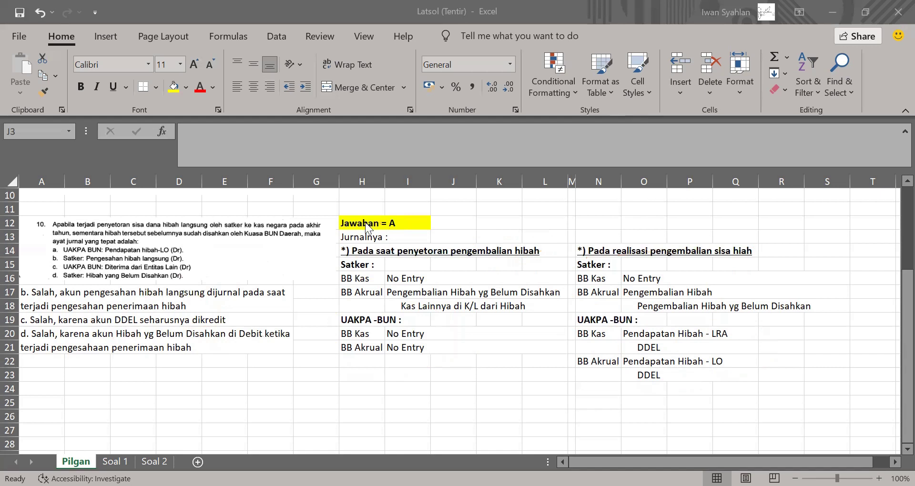
Skim questions 8 and 10 once more and open the Soal 1 worksheet
{"action": "scroll", "coordinate": [366, 222], "scroll_direction": "up", "scroll_amount": 3}
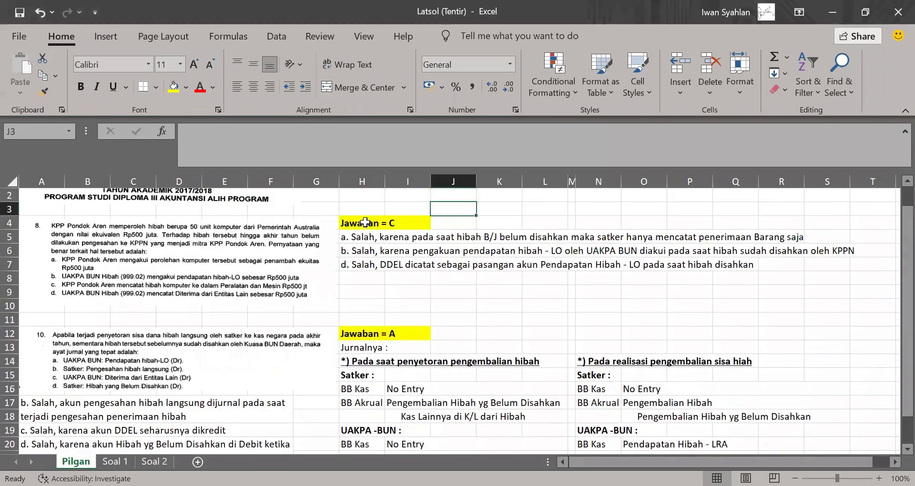
{"action": "scroll", "coordinate": [365, 222], "scroll_direction": "down", "scroll_amount": 2}
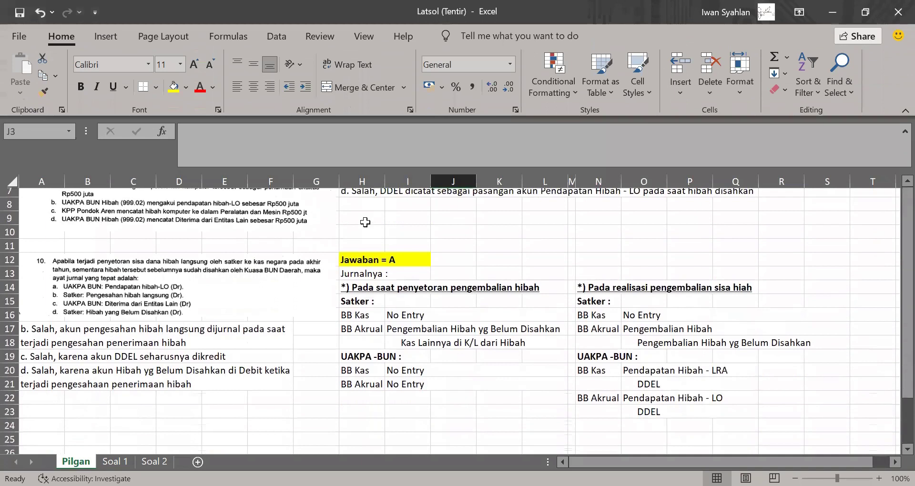
{"action": "scroll", "coordinate": [365, 222], "scroll_direction": "down", "scroll_amount": 1}
{"action": "scroll", "coordinate": [365, 223], "scroll_direction": "up", "scroll_amount": 3}
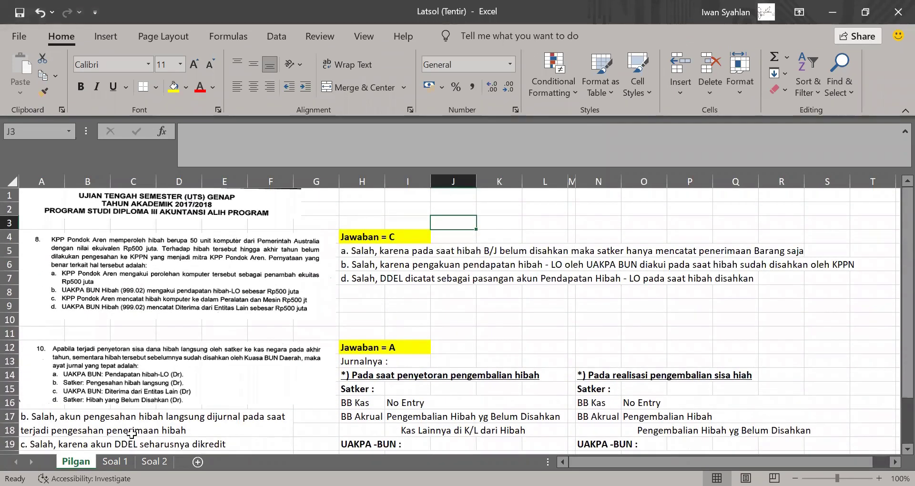
{"action": "left_click", "coordinate": [113, 461]}
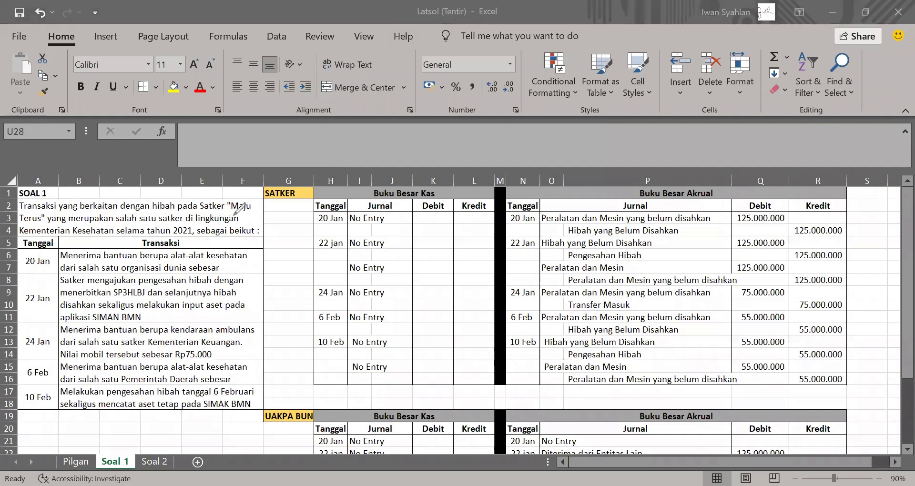
Underline "di lingkungan Kementerian Kesehatan selama" in the Soal 1 introduction in red, and clear the annotation
{"action": "left_click_drag", "start_coordinate": [188, 225], "coordinate": [237, 221]}
{"action": "left_click_drag", "start_coordinate": [19, 235], "coordinate": [141, 237]}
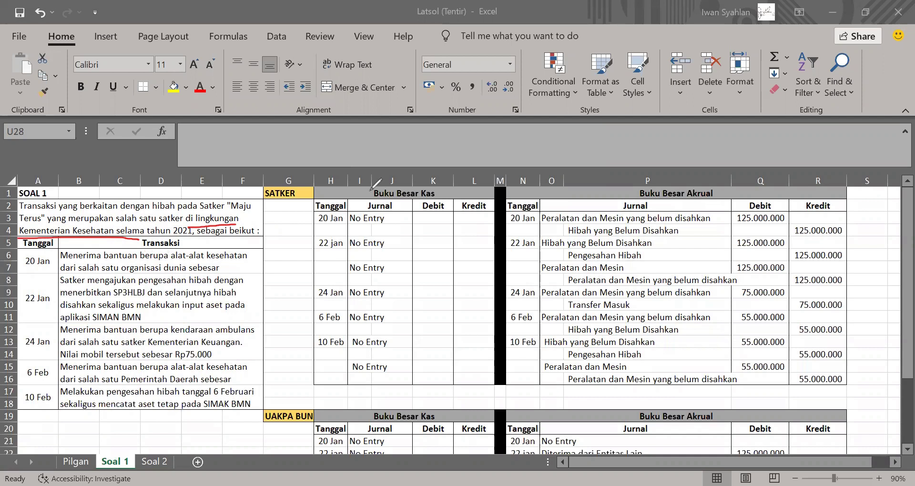
{"action": "key", "text": "e"}
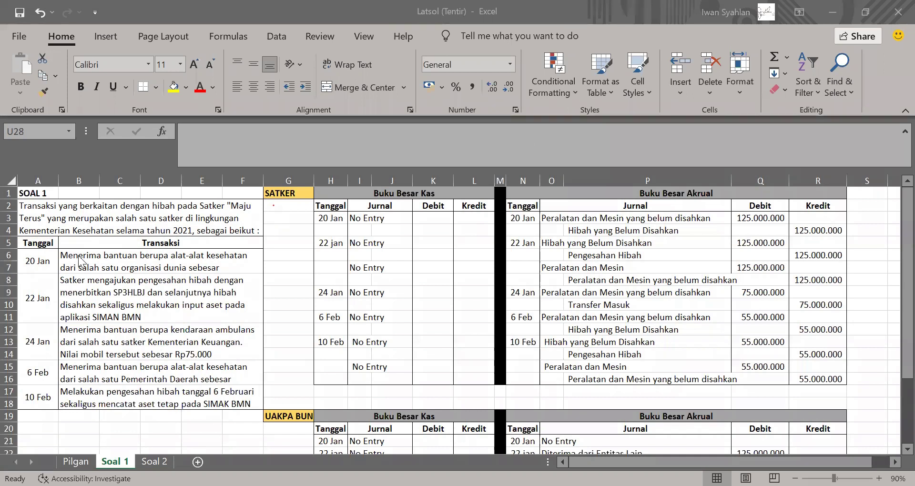
Insert blank cells at A6:F7 above the 20 Jan transaction, shifting the table down, and merge and center B7:F9
{"action": "left_click_drag", "start_coordinate": [19, 267], "coordinate": [180, 264]}
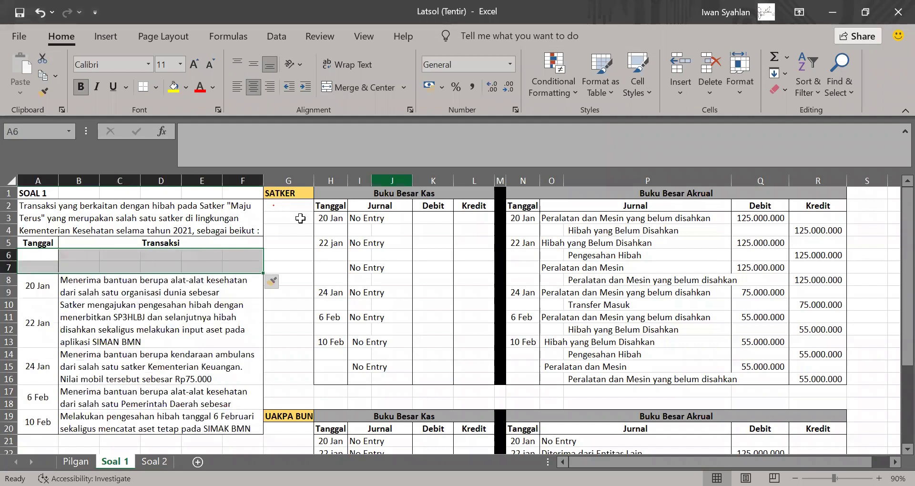
{"action": "left_click", "coordinate": [257, 232]}
{"action": "left_click", "coordinate": [86, 260]}
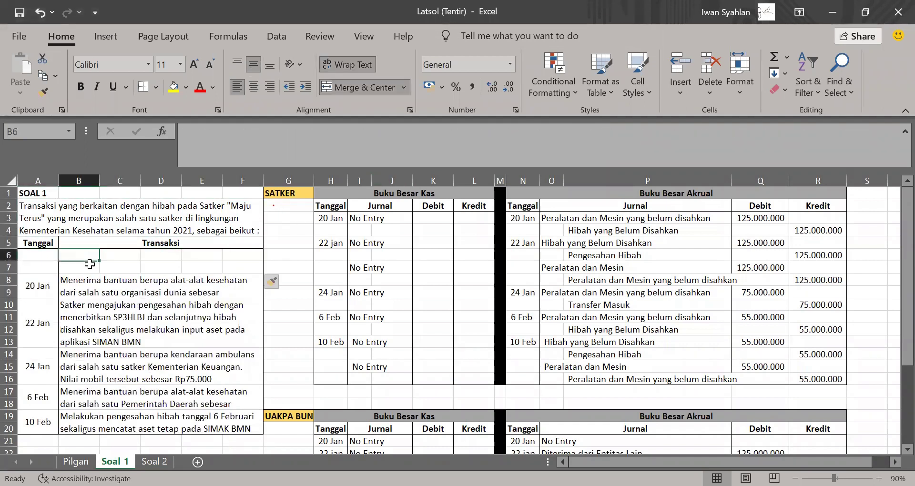
{"action": "left_click_drag", "start_coordinate": [76, 267], "coordinate": [219, 284]}
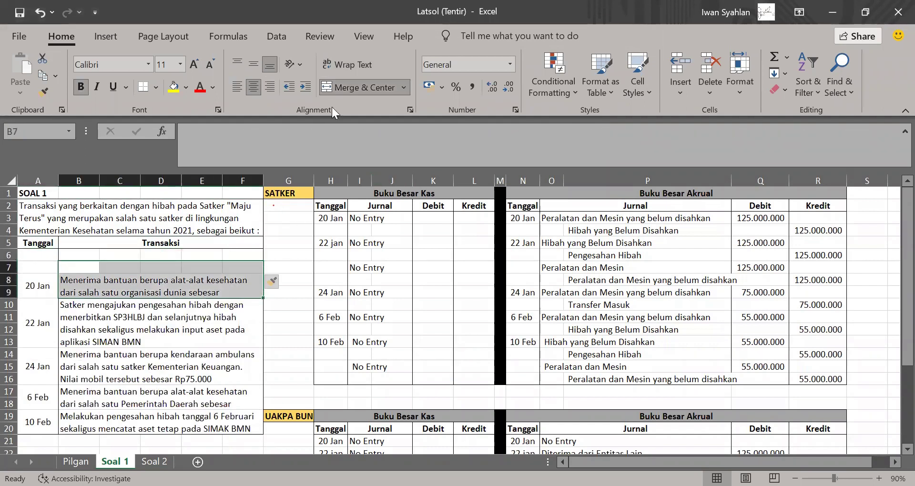
{"action": "left_click", "coordinate": [341, 88]}
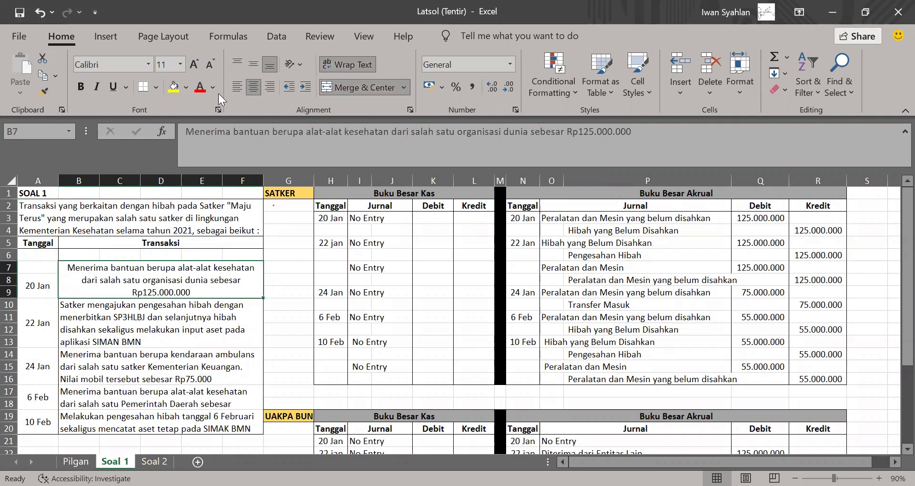
Left-align the 20 Jan transaction description in B7:F9 and highlight its cash and accrual journal rows
{"action": "left_click", "coordinate": [238, 87]}
{"action": "left_click", "coordinate": [162, 218]}
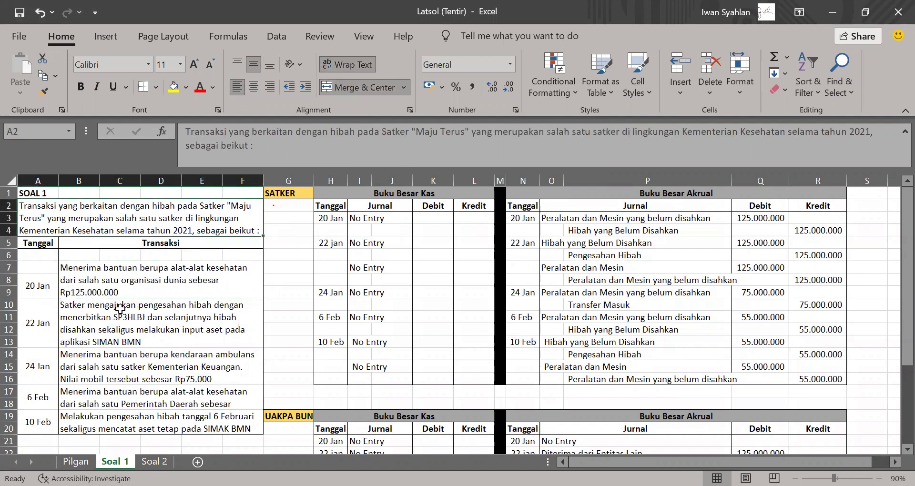
{"action": "left_click", "coordinate": [332, 218]}
{"action": "left_click_drag", "start_coordinate": [332, 217], "coordinate": [807, 225]}
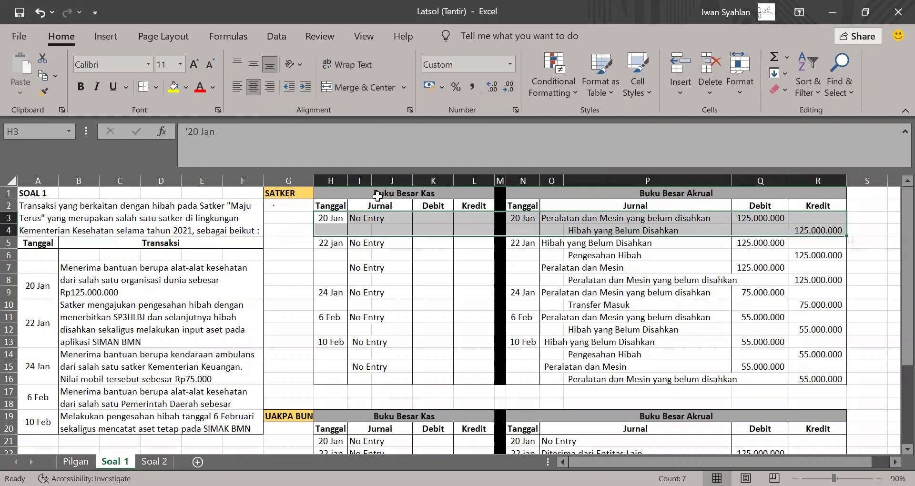
{"action": "left_click", "coordinate": [362, 219]}
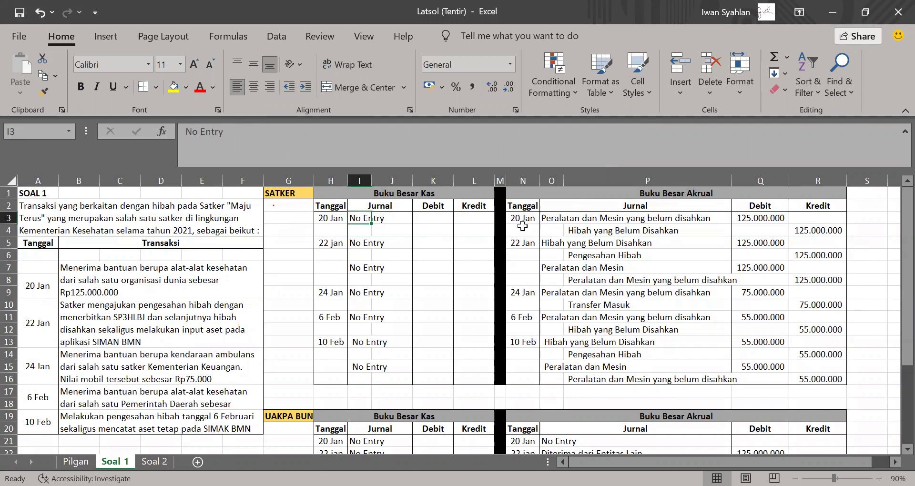
Change the 20 Jan accrual debit account in O3 to "Peralatan dan Mesin yang belum diregister" and highlight the complete entry
{"action": "left_click", "coordinate": [552, 219]}
{"action": "left_click", "coordinate": [407, 132]}
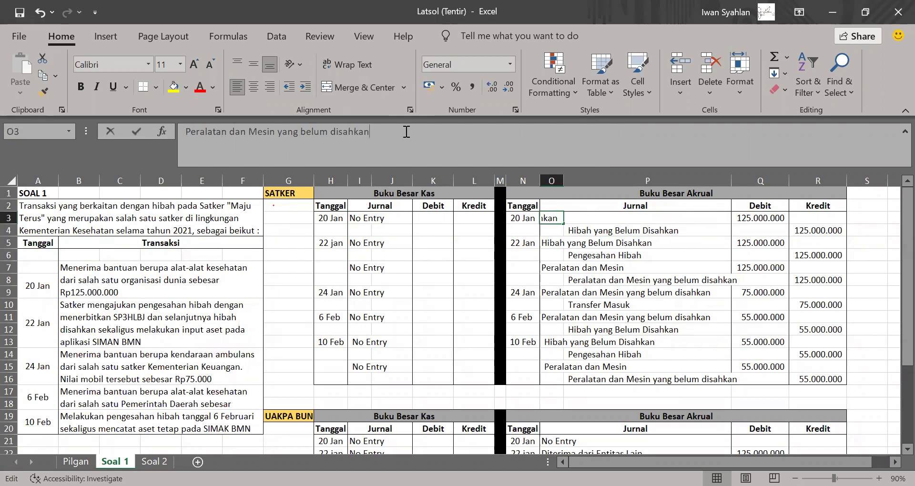
{"action": "key", "text": "BackSpace"}
{"action": "key", "text": "BackSpace"}
{"action": "key", "text": "BackSpace"}
{"action": "key", "text": "BackSpace"}
{"action": "key", "text": "BackSpace"}
{"action": "key", "text": "BackSpace"}
{"action": "type", "text": "register"}
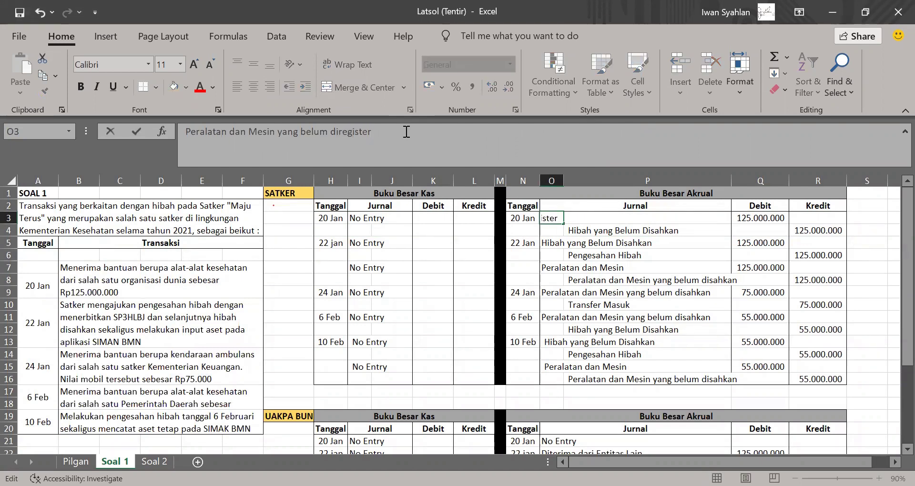
{"action": "key", "text": "Return"}
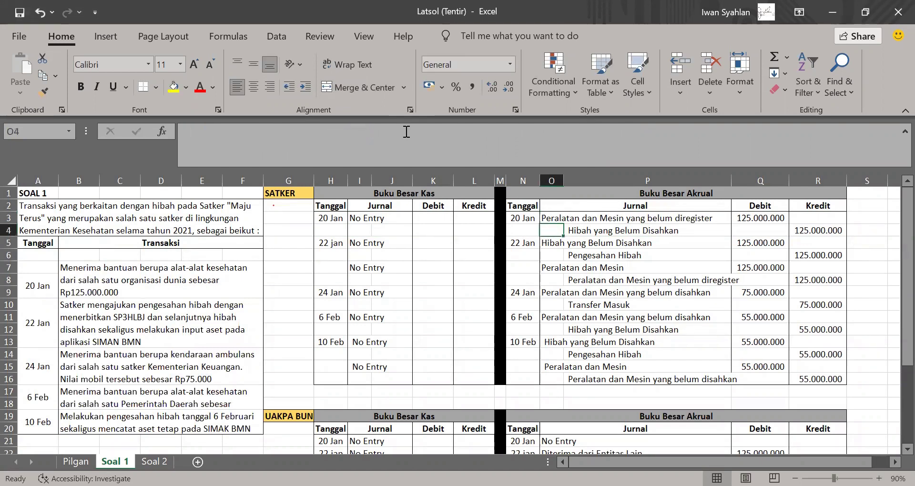
{"action": "left_click_drag", "start_coordinate": [551, 218], "coordinate": [807, 231]}
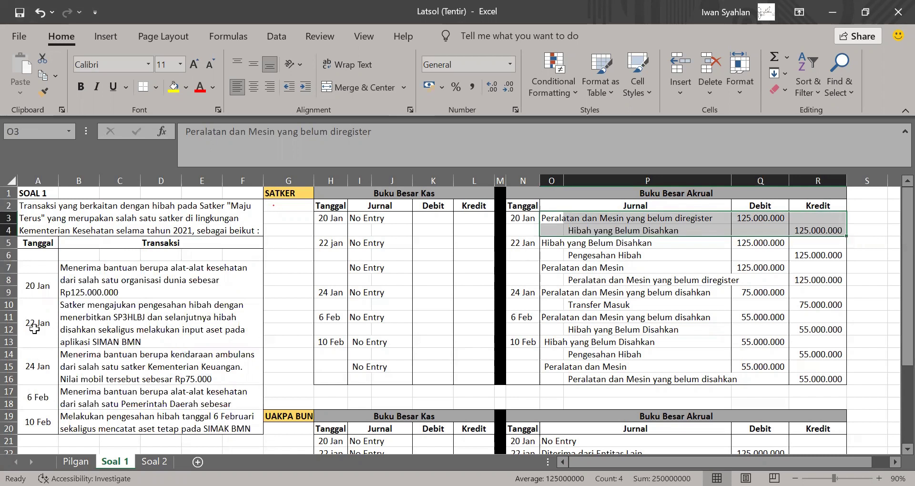
Correct the 22 Jan transaction description so that it reads "SP3HLBJS" and "SIMAK BMN"
{"action": "double_click", "coordinate": [144, 317]}
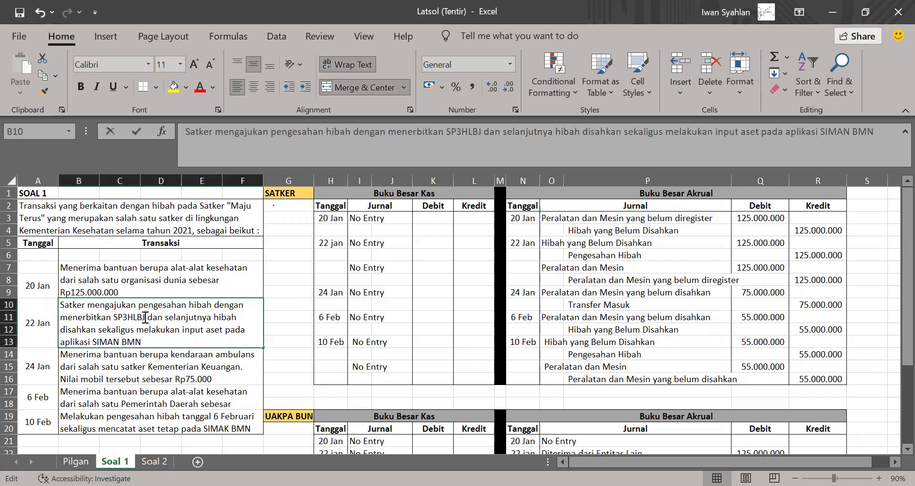
{"action": "type", "text": "S"}
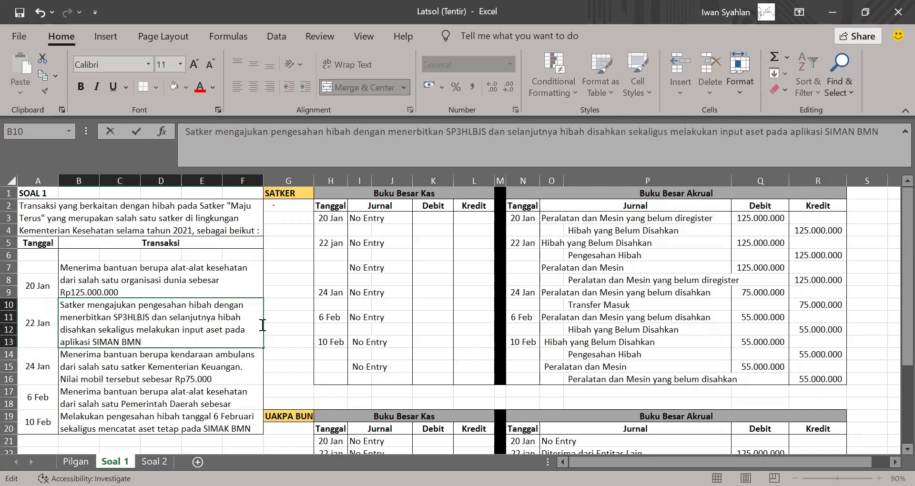
{"action": "key", "text": "Return"}
{"action": "left_click", "coordinate": [285, 320]}
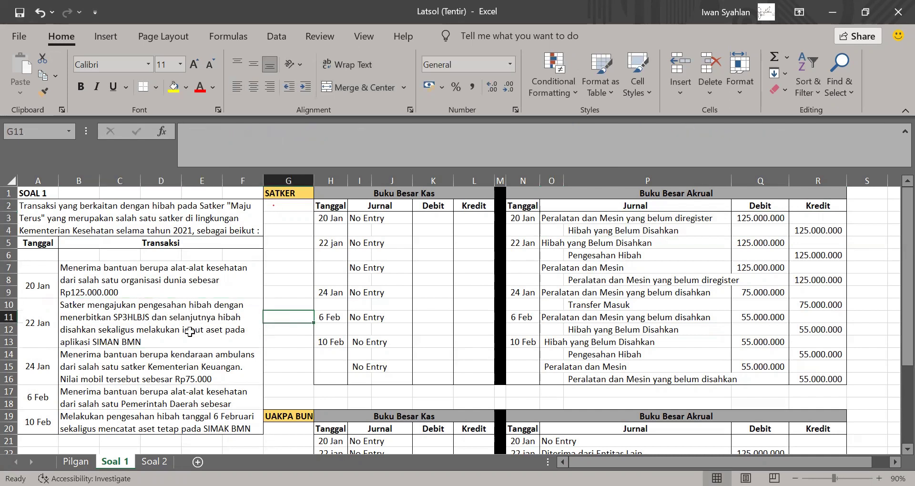
{"action": "double_click", "coordinate": [134, 345]}
{"action": "key", "text": "BackSpace"}
{"action": "type", "text": "K"}
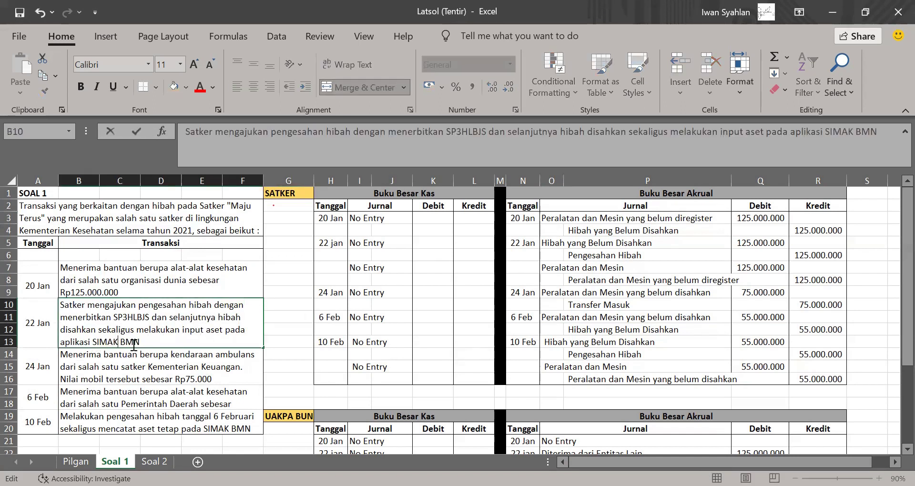
{"action": "left_click", "coordinate": [205, 256]}
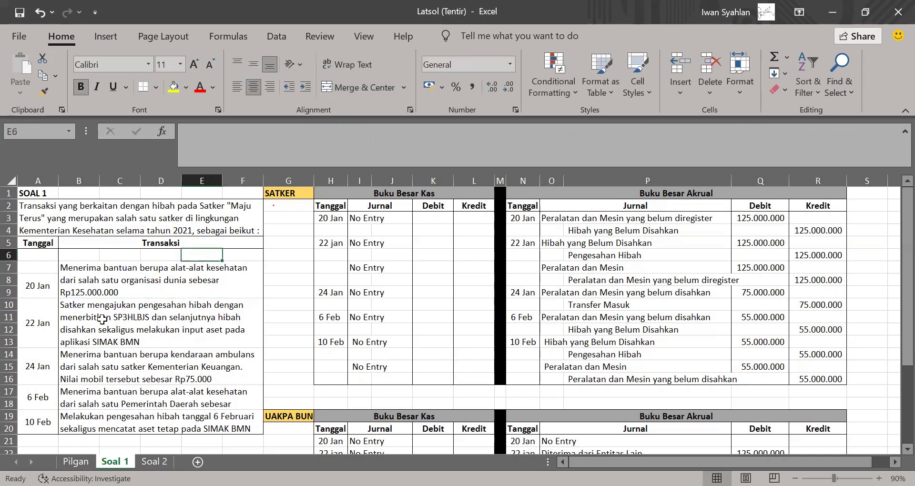
Examine the 22 Jan transaction together with its first cash and accrual journal entries
{"action": "left_click", "coordinate": [86, 328]}
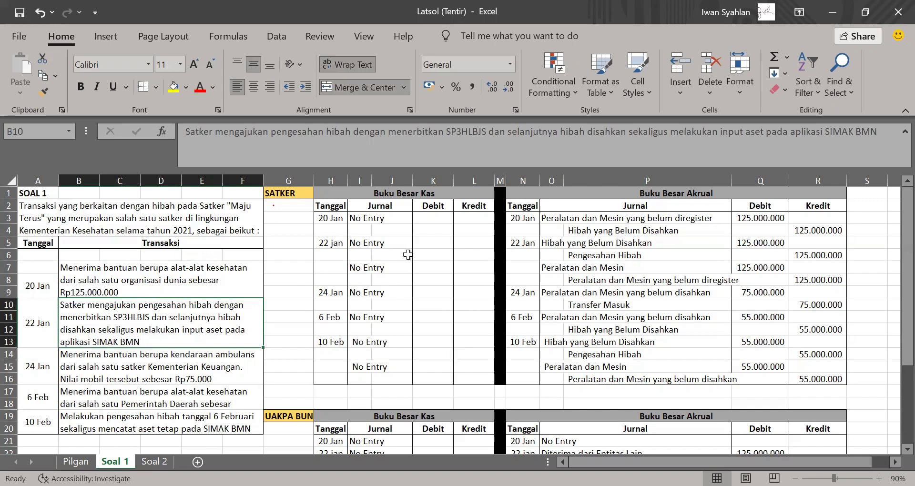
{"action": "left_click_drag", "start_coordinate": [331, 244], "coordinate": [478, 255]}
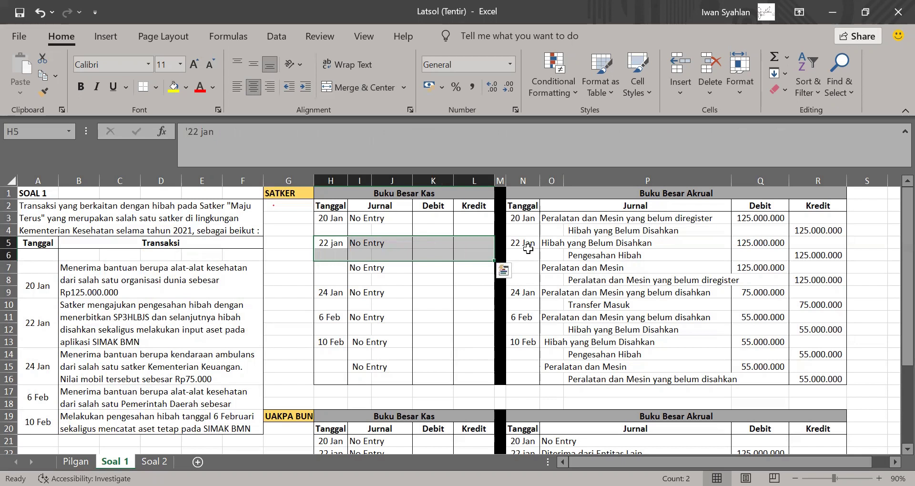
{"action": "left_click_drag", "start_coordinate": [521, 239], "coordinate": [770, 261]}
{"action": "left_click", "coordinate": [667, 243]}
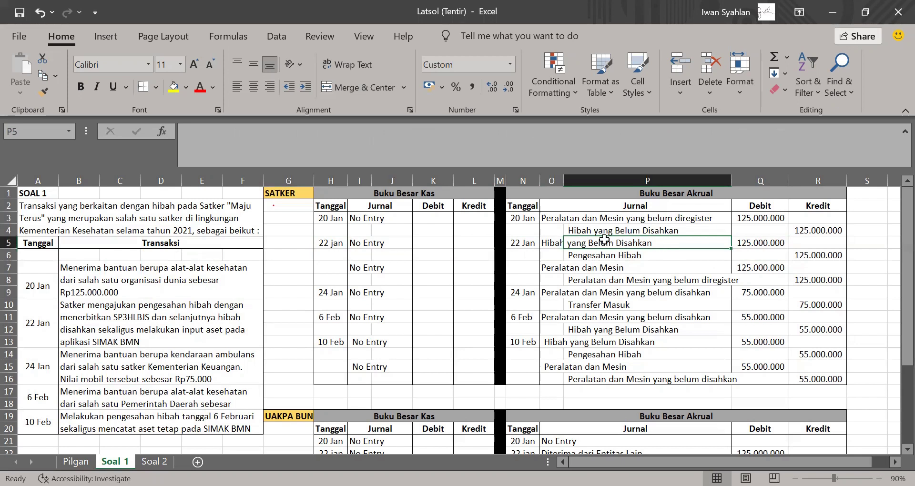
Open the formula =P4 in the 22 Jan accrual debit cell O5 and re-enter it
{"action": "left_click", "coordinate": [556, 243]}
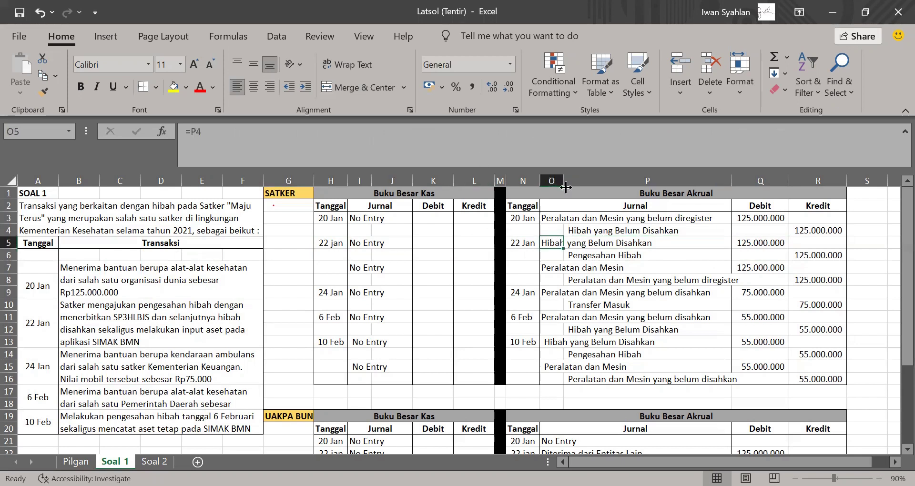
{"action": "left_click", "coordinate": [535, 137]}
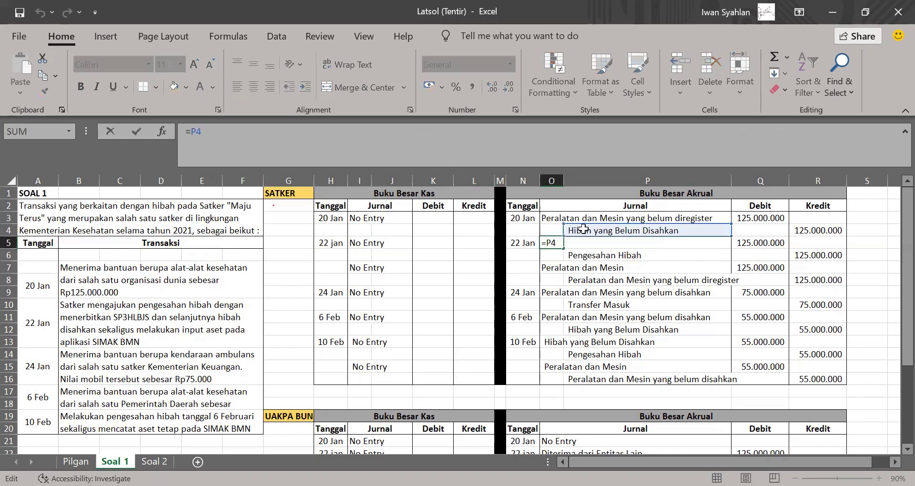
{"action": "key", "text": "Return"}
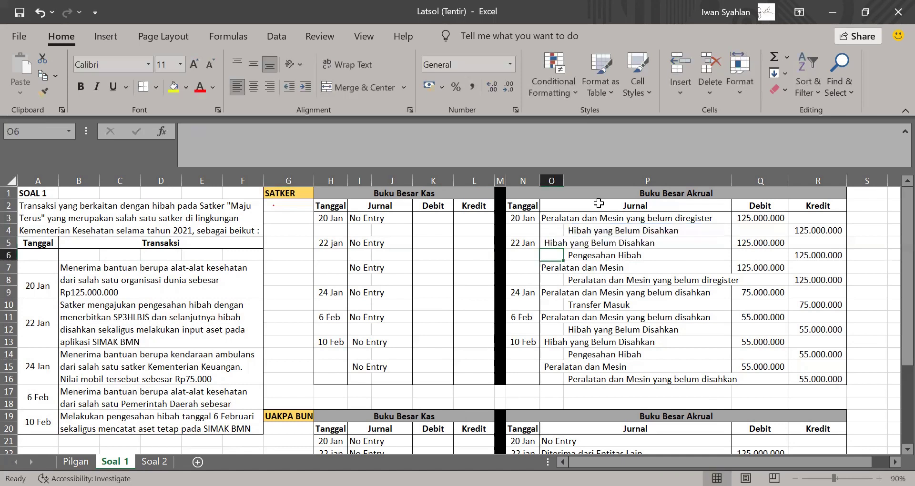
Examine the 22 Jan Pengesahan Hibah credit and the Peralatan dan Mesin reclassification, comparing it with the 20 Jan accrual entry
{"action": "left_click", "coordinate": [574, 258]}
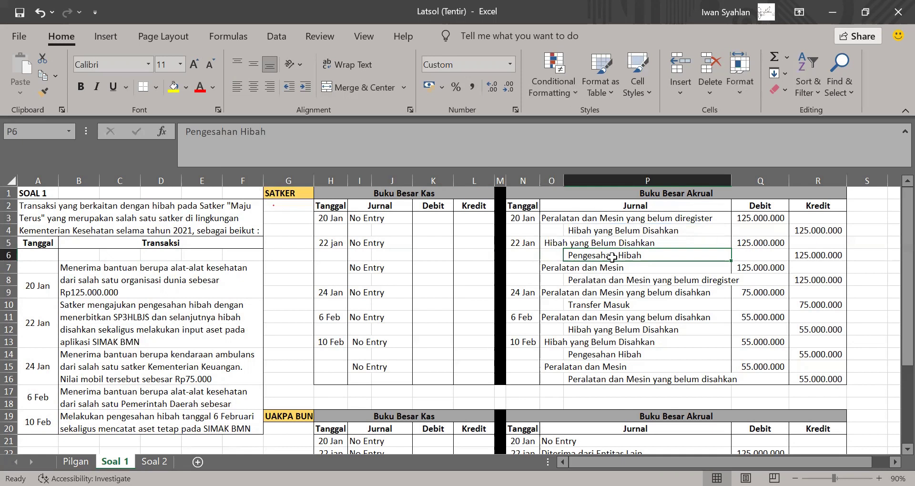
{"action": "left_click_drag", "start_coordinate": [742, 241], "coordinate": [817, 256]}
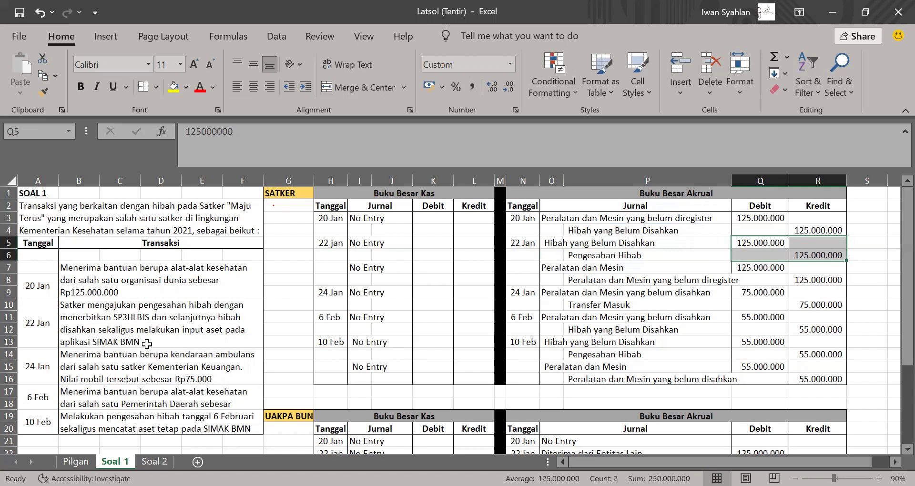
{"action": "left_click", "coordinate": [556, 268]}
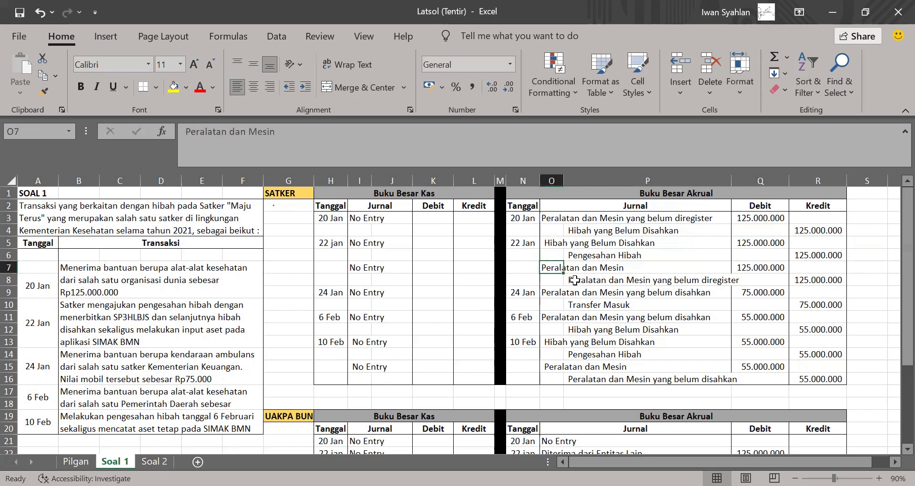
{"action": "left_click", "coordinate": [574, 281]}
{"action": "left_click_drag", "start_coordinate": [546, 217], "coordinate": [752, 224]}
{"action": "left_click_drag", "start_coordinate": [746, 268], "coordinate": [813, 284]}
{"action": "left_click", "coordinate": [277, 294]}
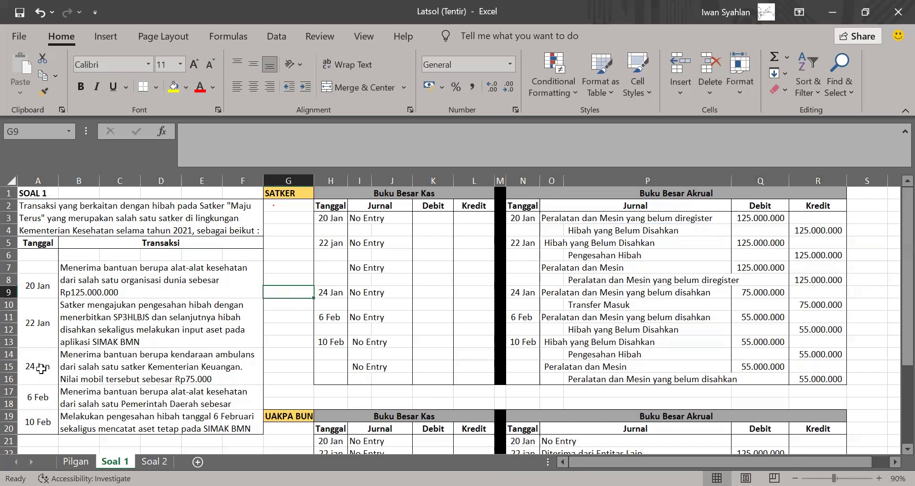
Correct the vehicle value in the 24 Jan transaction description to Rp75.000.000
{"action": "left_click_drag", "start_coordinate": [43, 376], "coordinate": [164, 371]}
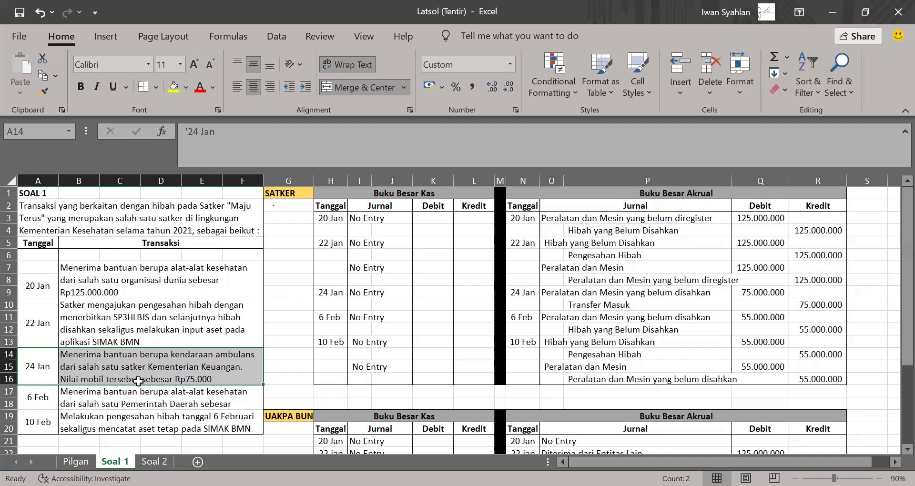
{"action": "double_click", "coordinate": [216, 379]}
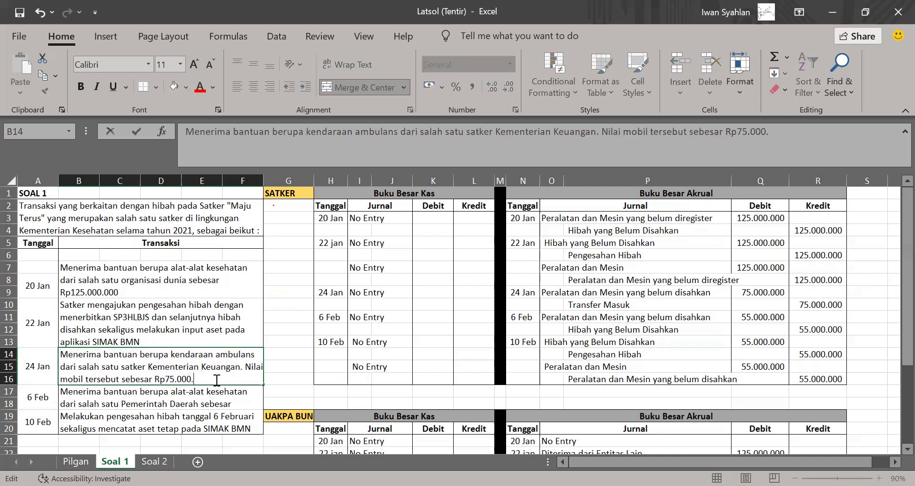
{"action": "type", "text": "000"}
{"action": "key", "text": "Return"}
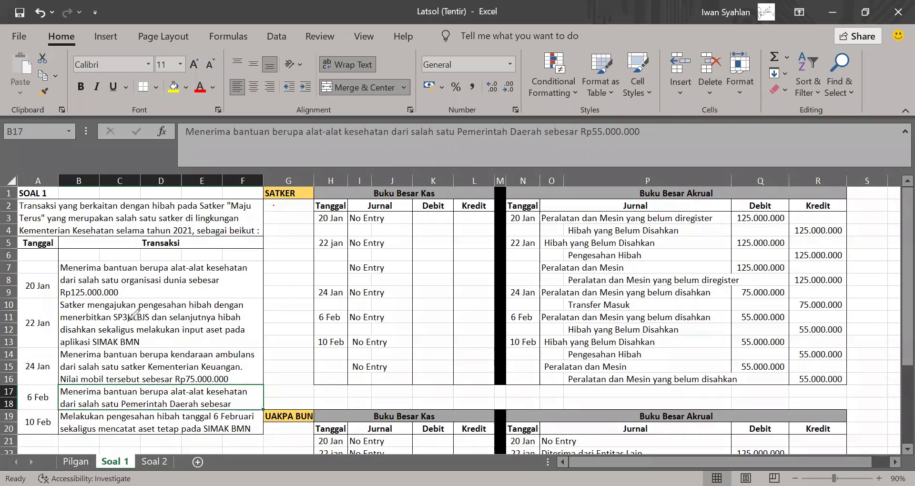
Underline "Kementerian Keuangan" in the 24 Jan transaction and "Kementerian Kesehatan" in the introduction in red, and draw a T beside the transaction
{"action": "left_click_drag", "start_coordinate": [148, 370], "coordinate": [241, 376]}
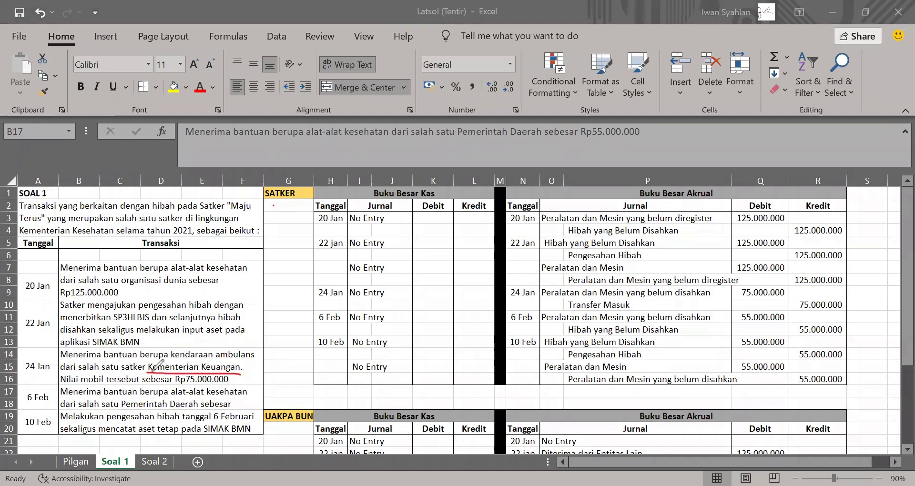
{"action": "left_click_drag", "start_coordinate": [17, 233], "coordinate": [117, 235]}
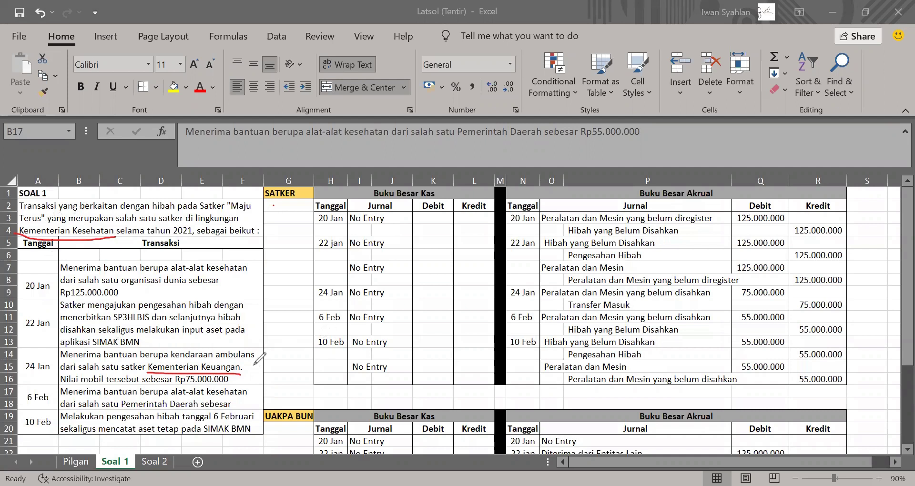
{"action": "mouse_move", "coordinate": [254, 384]}
{"action": "left_mouse_down"}
{"action": "mouse_move", "coordinate": [253, 366]}
{"action": "mouse_move", "coordinate": [262, 366]}
{"action": "left_mouse_up"}
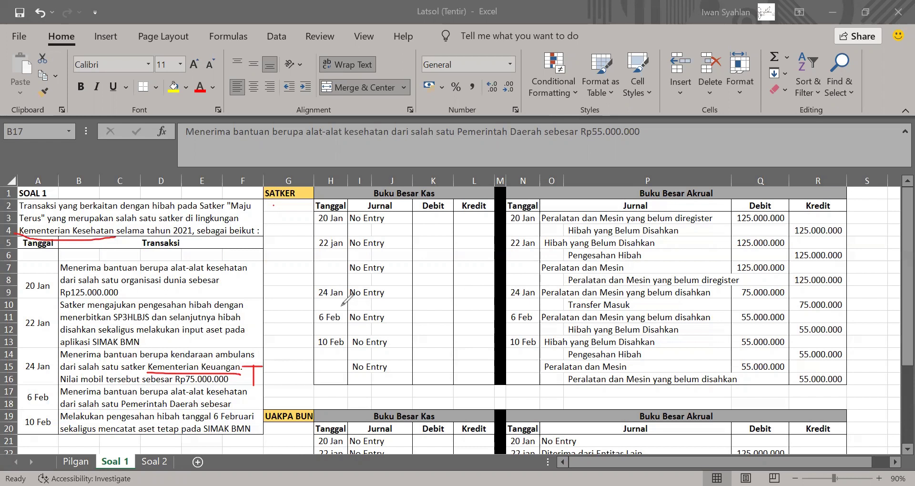
Circle the 24 Jan "No Entry" cash journal and underline the 24 Jan accrual debit account in red, and clear all annotations
{"action": "mouse_move", "coordinate": [308, 300]}
{"action": "left_mouse_down"}
{"action": "mouse_move", "coordinate": [358, 304]}
{"action": "mouse_move", "coordinate": [396, 273]}
{"action": "mouse_move", "coordinate": [308, 277]}
{"action": "mouse_move", "coordinate": [305, 291]}
{"action": "mouse_move", "coordinate": [322, 299]}
{"action": "left_mouse_up"}
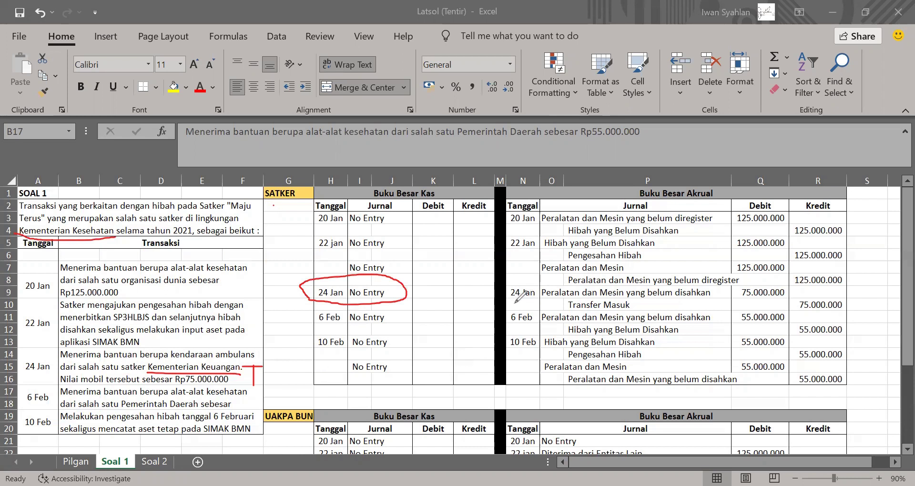
{"action": "left_click_drag", "start_coordinate": [515, 302], "coordinate": [704, 298]}
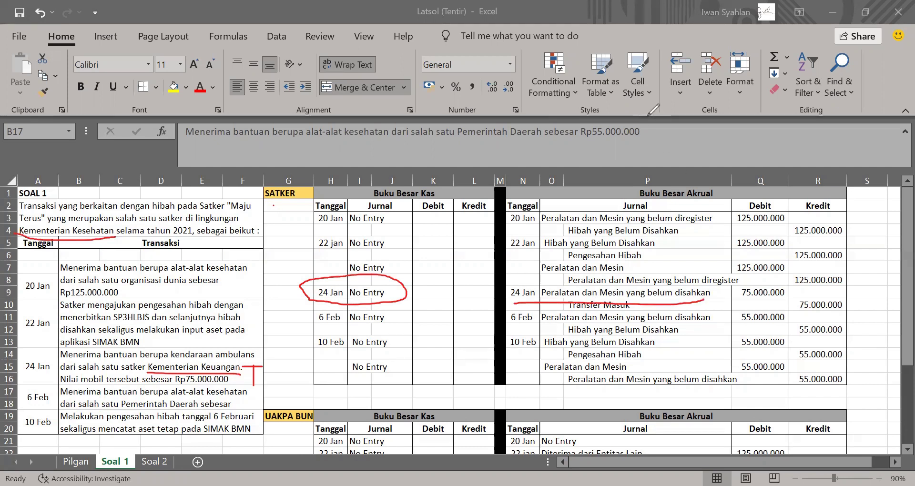
{"action": "key", "text": "e"}
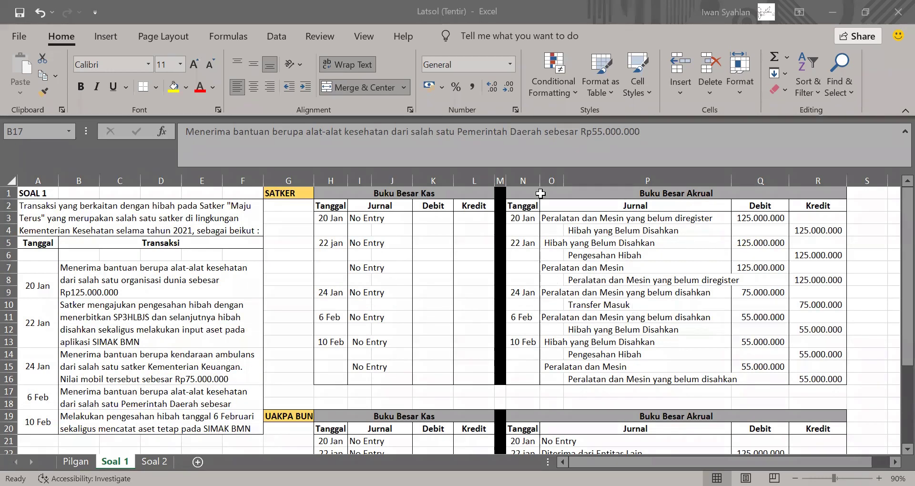
Change the 24 Jan accrual debit account in O9 to "Peralatan dan Mesin yang belum diregister"
{"action": "left_click", "coordinate": [553, 291]}
{"action": "left_click", "coordinate": [494, 153]}
{"action": "key", "text": "BackSpace"}
{"action": "key", "text": "BackSpace"}
{"action": "key", "text": "BackSpace"}
{"action": "key", "text": "BackSpace"}
{"action": "key", "text": "BackSpace"}
{"action": "type", "text": "iregister"}
{"action": "key", "text": "Return"}
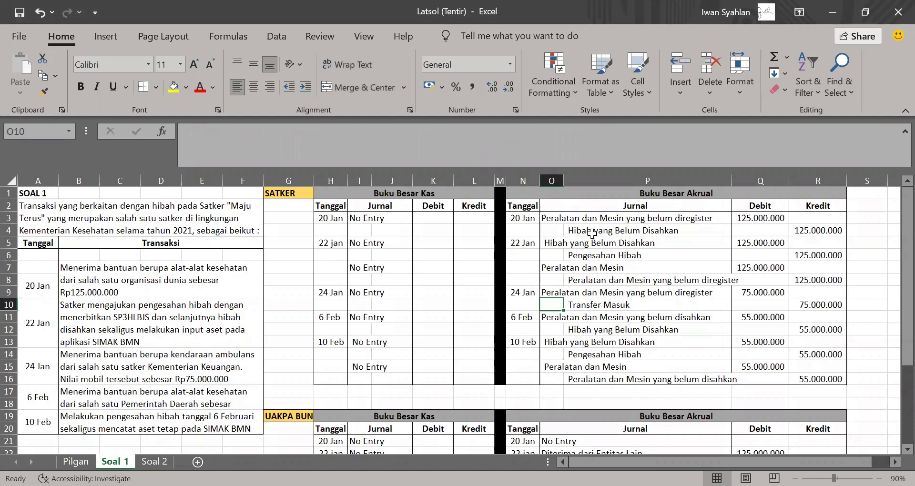
Point out the Transfer Masuk credit and the SATKER label, and highlight the whole 24 Jan accrual entry
{"action": "left_click", "coordinate": [587, 310]}
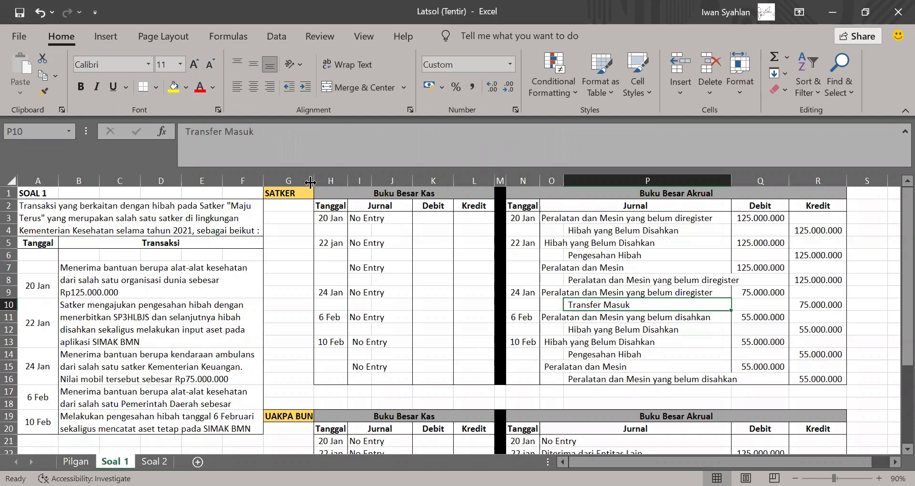
{"action": "left_click", "coordinate": [286, 190]}
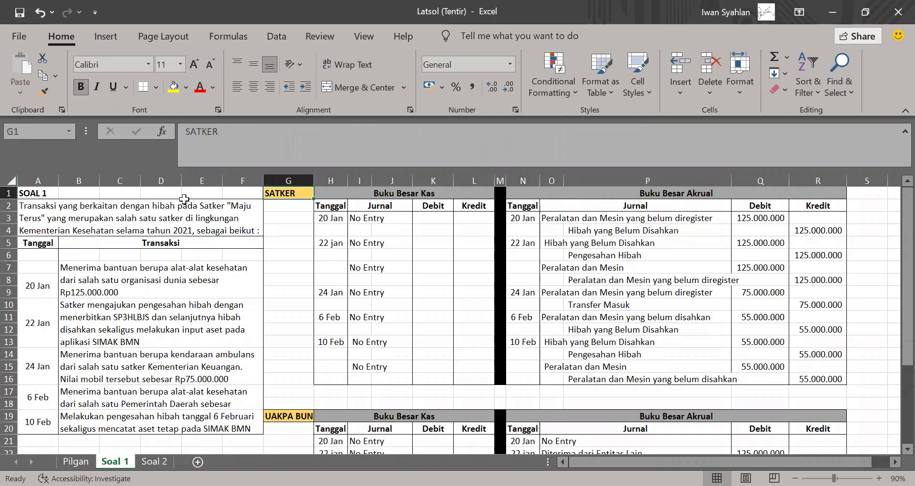
{"action": "left_click", "coordinate": [541, 329]}
{"action": "left_click_drag", "start_coordinate": [553, 289], "coordinate": [810, 309]}
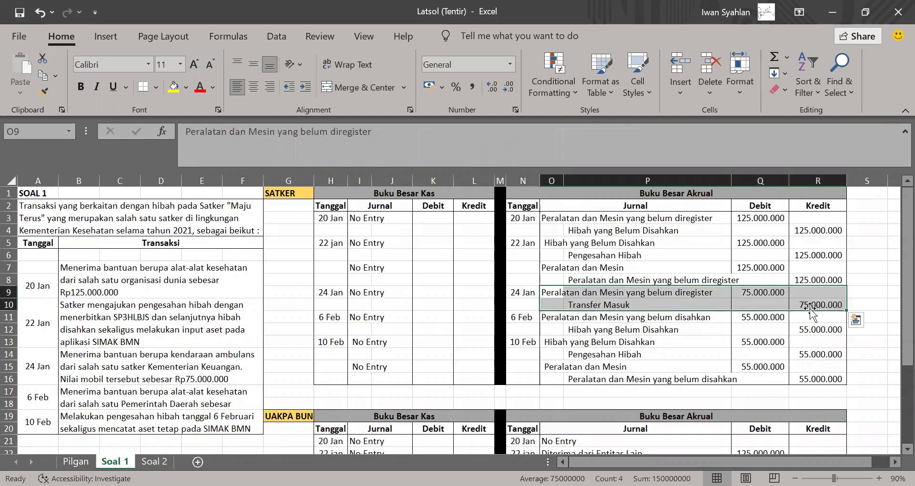
Insert a sheet row at row 18 so the 6 Feb transaction text fits in full
{"action": "left_click", "coordinate": [801, 301]}
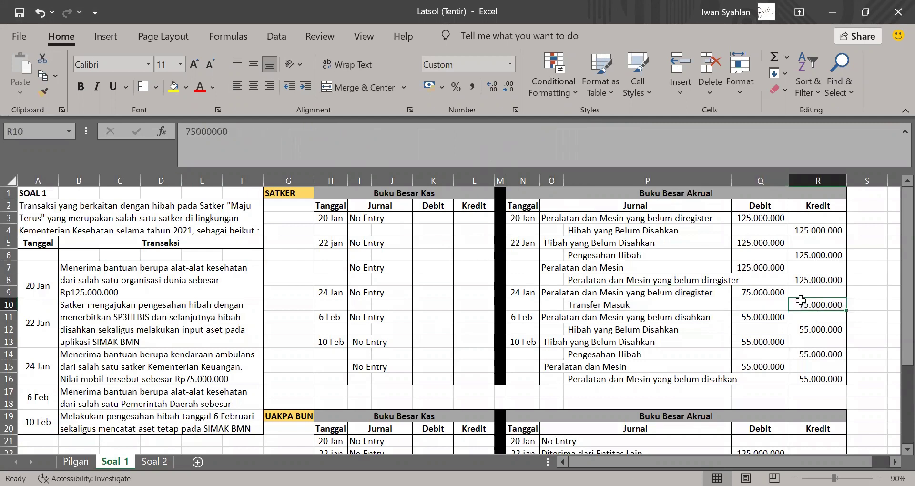
{"action": "left_click", "coordinate": [566, 267]}
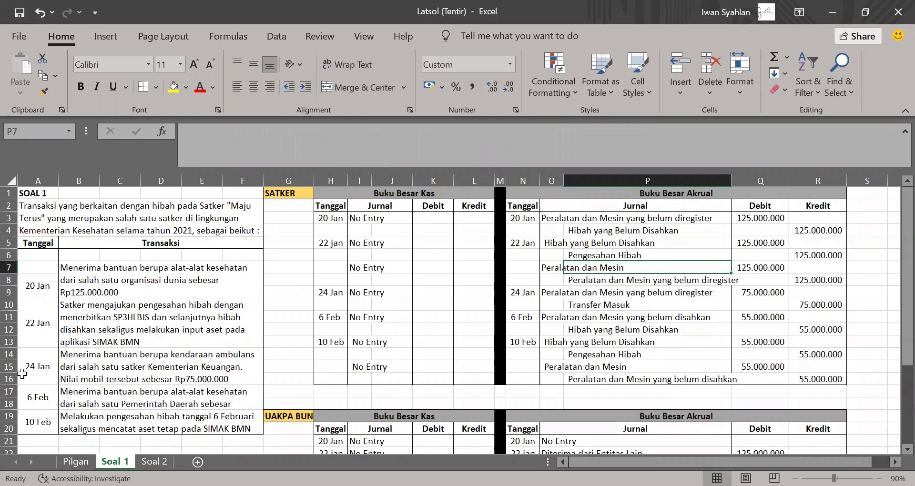
{"action": "left_click_drag", "start_coordinate": [30, 396], "coordinate": [128, 401]}
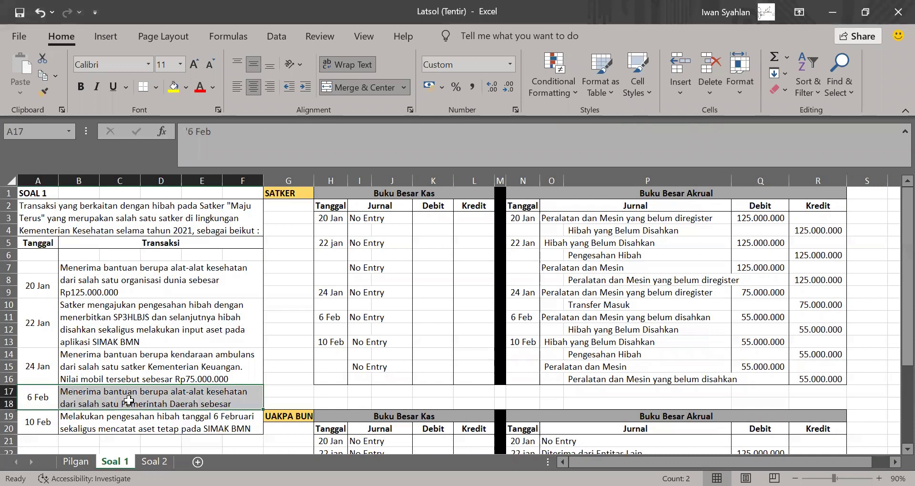
{"action": "left_click", "coordinate": [9, 404]}
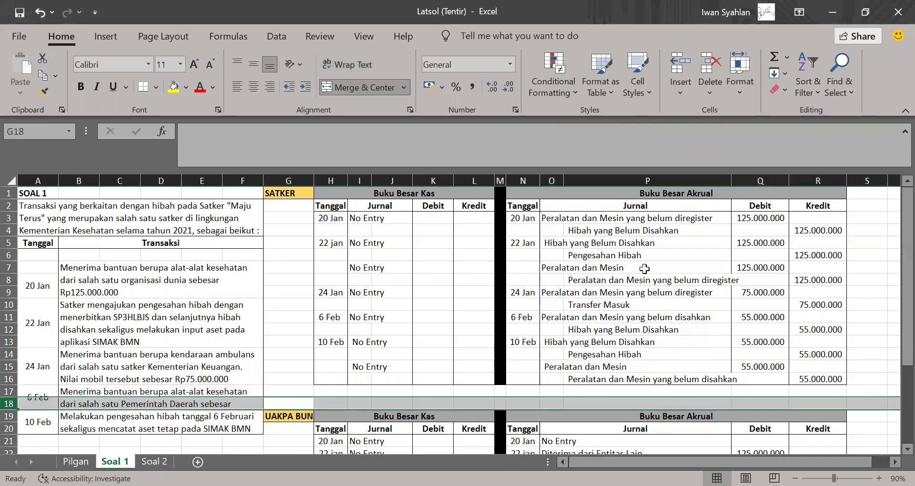
{"action": "left_click", "coordinate": [683, 68]}
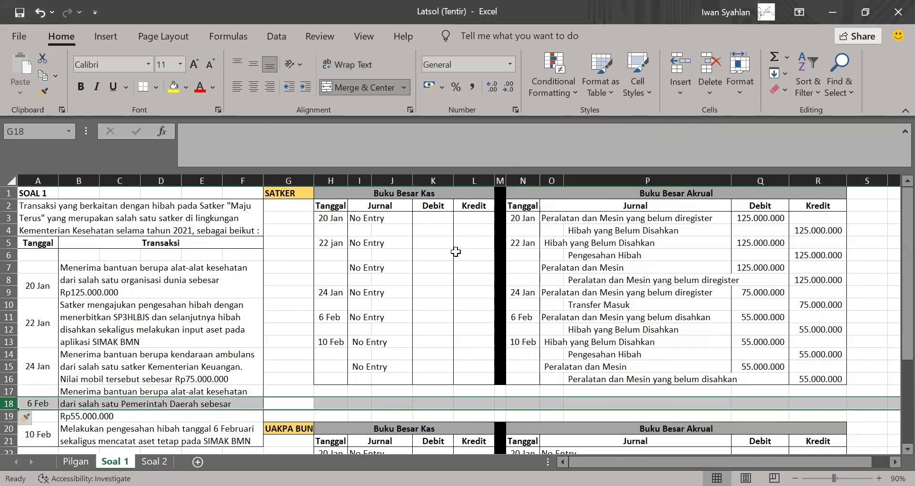
{"action": "left_click", "coordinate": [145, 400]}
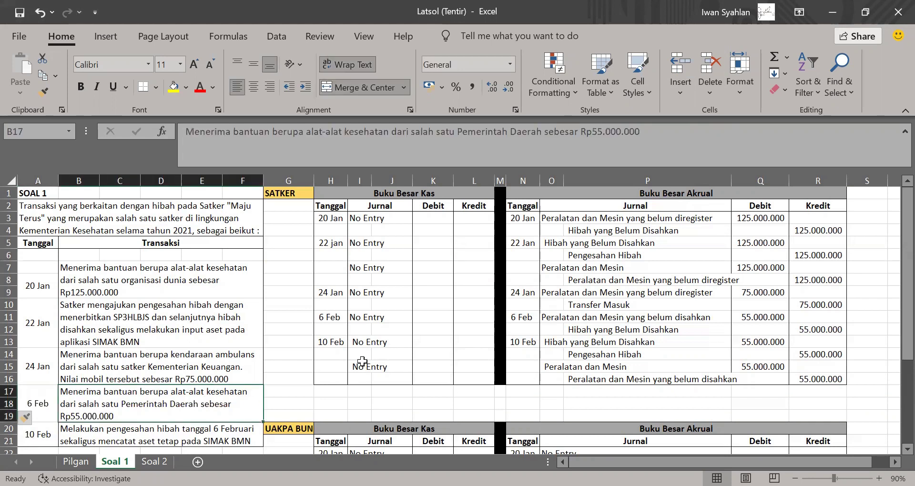
Highlight the 6 Feb cash and accrual journals, and change the accrual debit account in O11 to "Peralatan dan Mesin yang belum diregister"
{"action": "left_click_drag", "start_coordinate": [334, 319], "coordinate": [475, 329]}
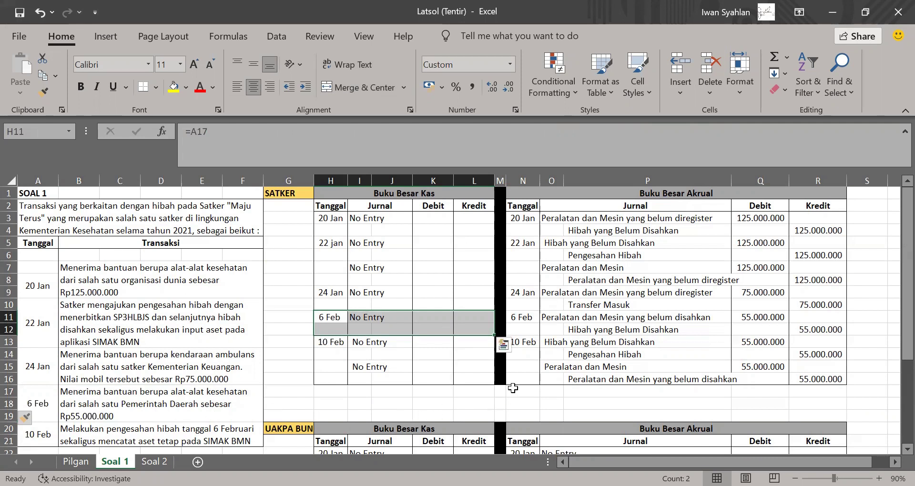
{"action": "left_click_drag", "start_coordinate": [530, 317], "coordinate": [744, 341]}
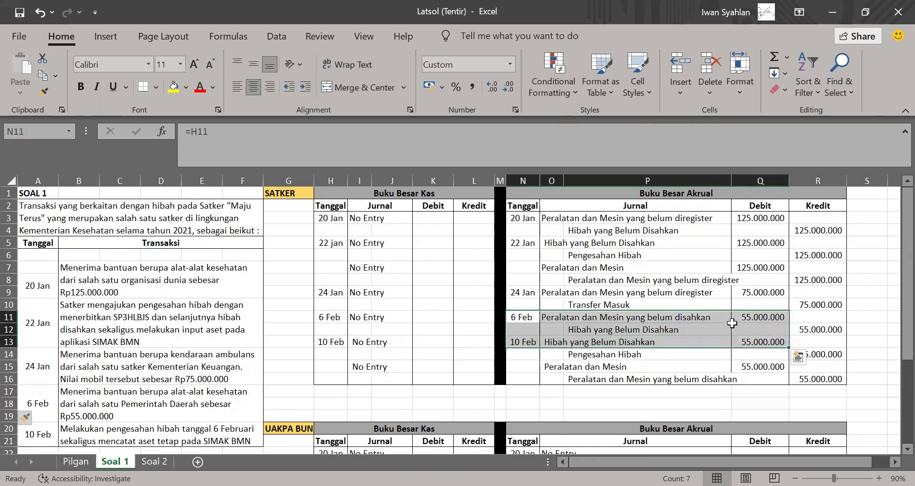
{"action": "left_click", "coordinate": [546, 317]}
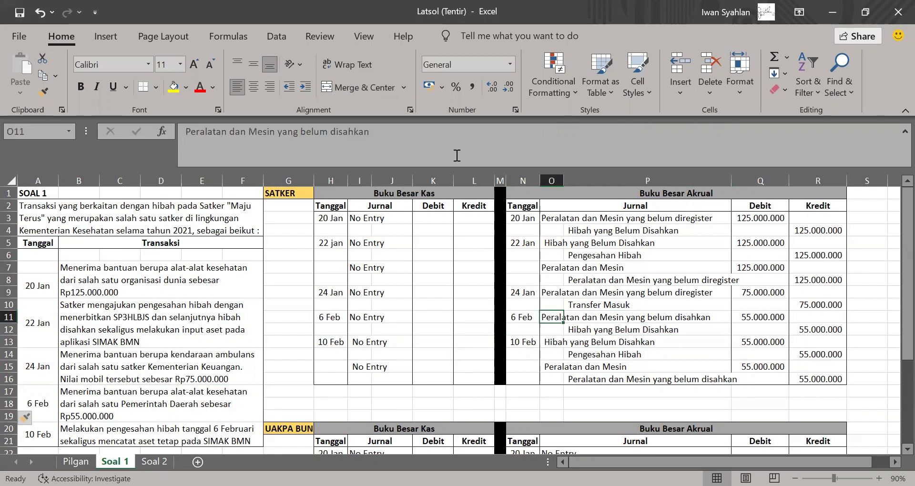
{"action": "left_click", "coordinate": [443, 129]}
{"action": "key", "text": "BackSpace"}
{"action": "key", "text": "BackSpace"}
{"action": "key", "text": "BackSpace"}
{"action": "key", "text": "BackSpace"}
{"action": "key", "text": "BackSpace"}
{"action": "key", "text": "BackSpace"}
{"action": "type", "text": "register"}
{"action": "key", "text": "Return"}
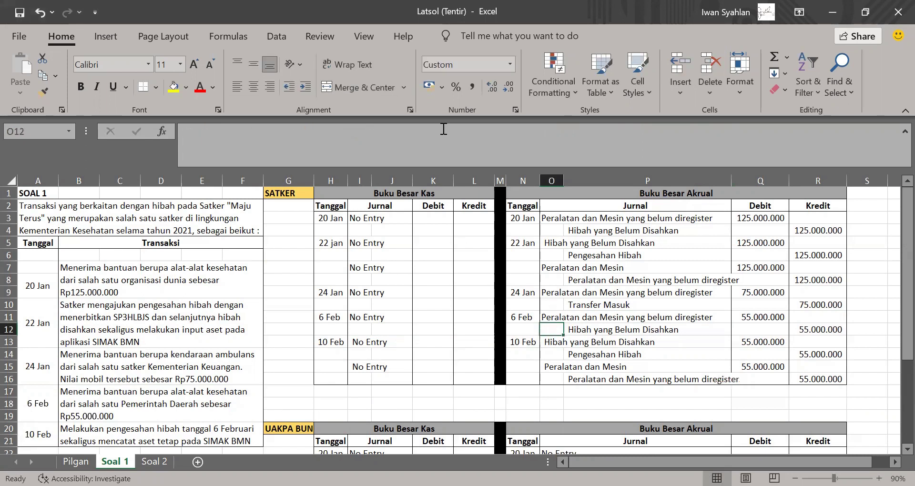
Highlight the 6 Feb accrual debit and credit amounts, and point out the 24 Jan and 6 Feb transaction dates
{"action": "left_click_drag", "start_coordinate": [756, 317], "coordinate": [806, 328]}
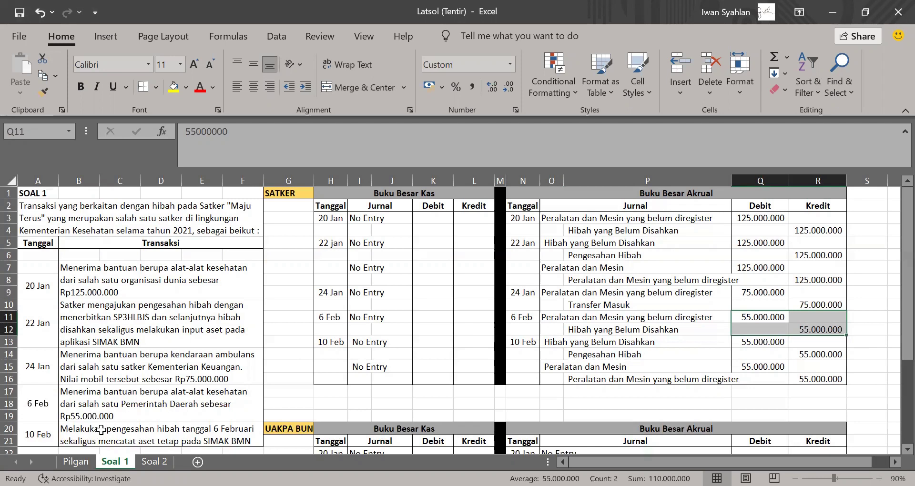
{"action": "scroll", "coordinate": [109, 432], "scroll_direction": "down", "scroll_amount": 1}
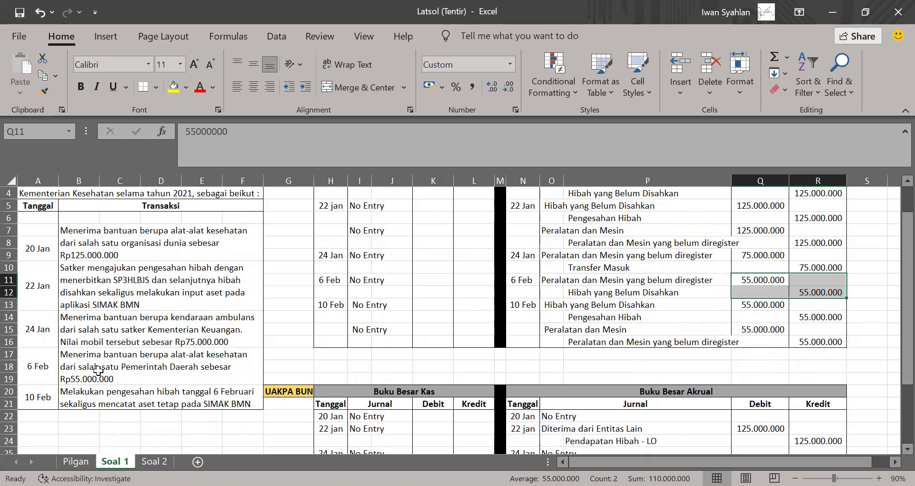
{"action": "left_click", "coordinate": [41, 338]}
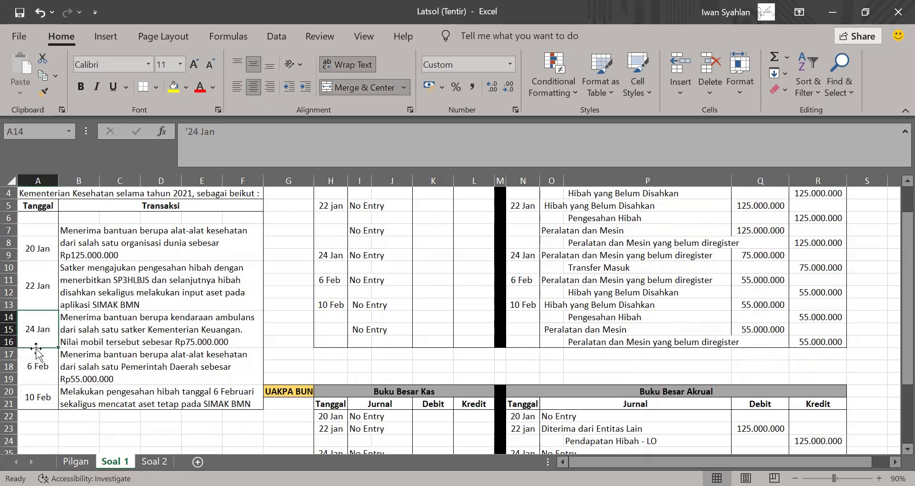
{"action": "left_click", "coordinate": [27, 359]}
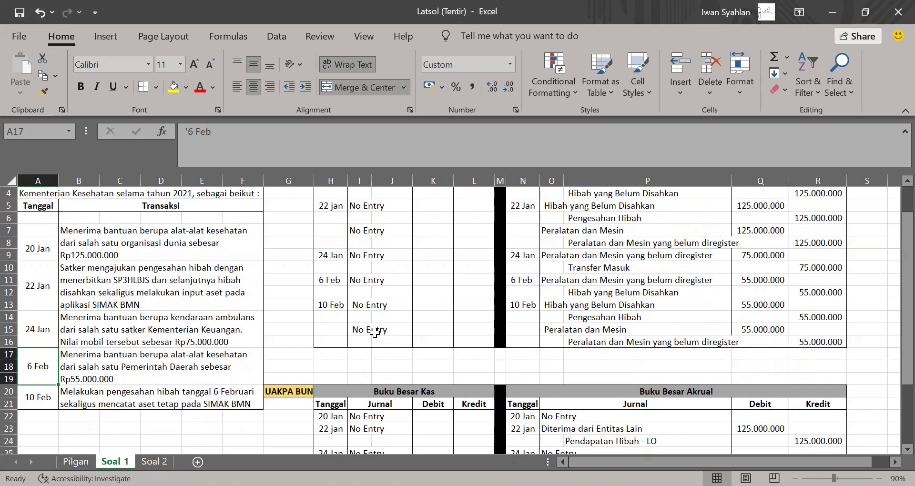
Highlight the 10 Feb cash journals, and point out the Hibah yang Belum Disahkan debit and Pengesahan Hibah credit with their amounts
{"action": "left_click_drag", "start_coordinate": [359, 305], "coordinate": [472, 338]}
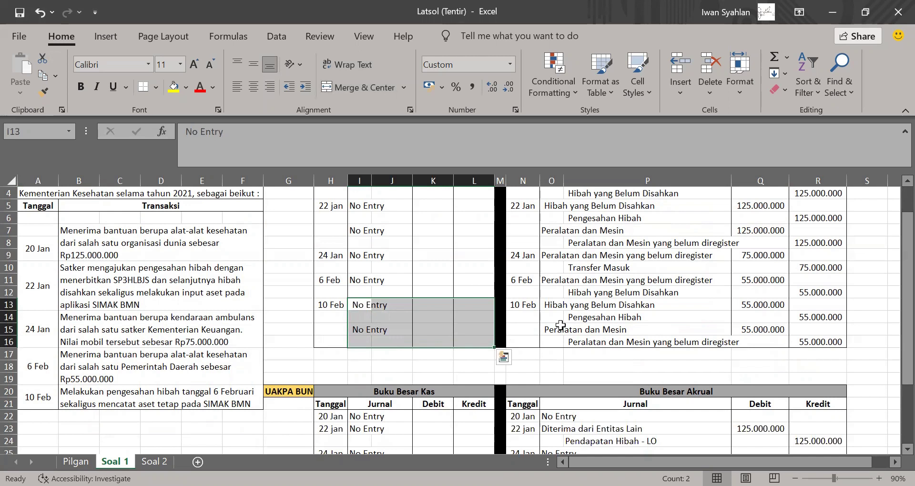
{"action": "left_click", "coordinate": [555, 306]}
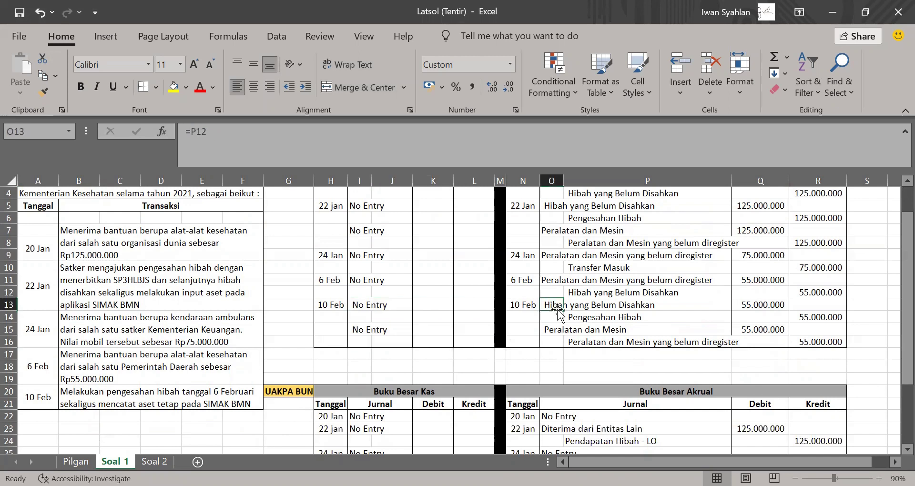
{"action": "scroll", "coordinate": [635, 314], "scroll_direction": "up", "scroll_amount": 1}
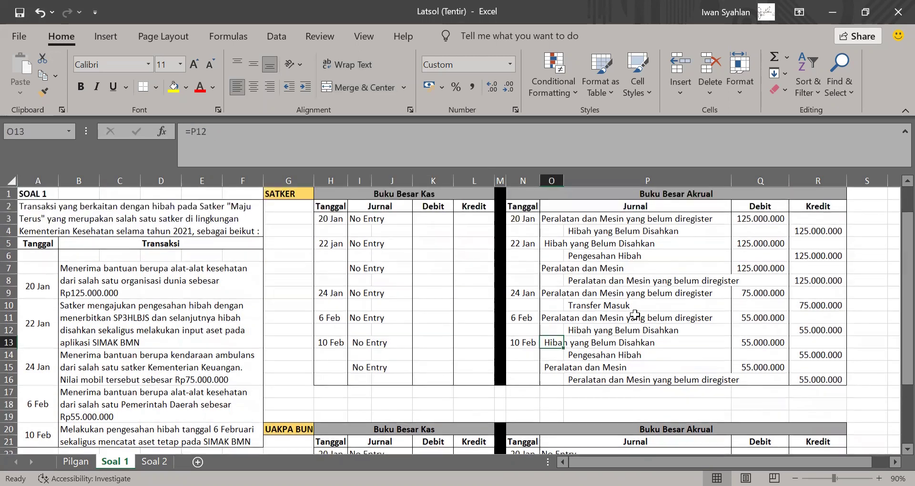
{"action": "left_click", "coordinate": [574, 328]}
{"action": "left_click", "coordinate": [578, 353]}
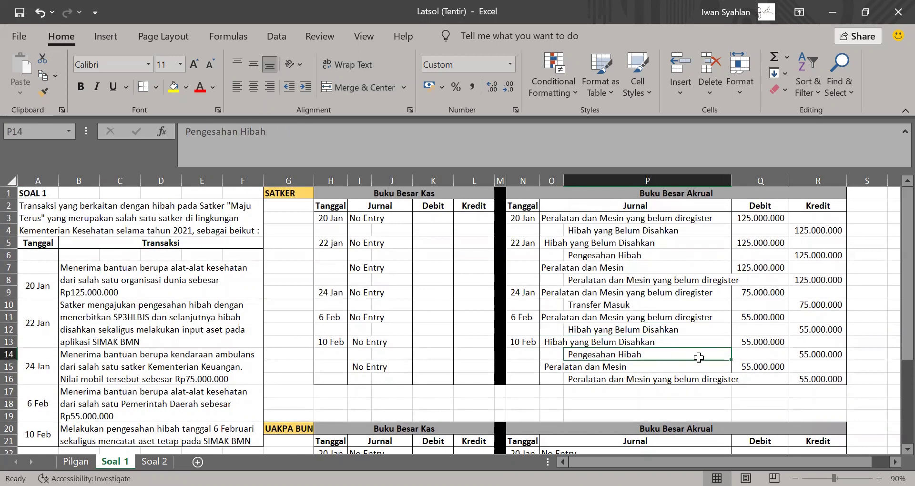
{"action": "left_click_drag", "start_coordinate": [759, 345], "coordinate": [810, 355]}
Highlight the second 10 Feb accrual entry, its Peralatan dan Mesin debit, its credit account in P16 and both amounts
{"action": "scroll", "coordinate": [644, 358], "scroll_direction": "down", "scroll_amount": 1}
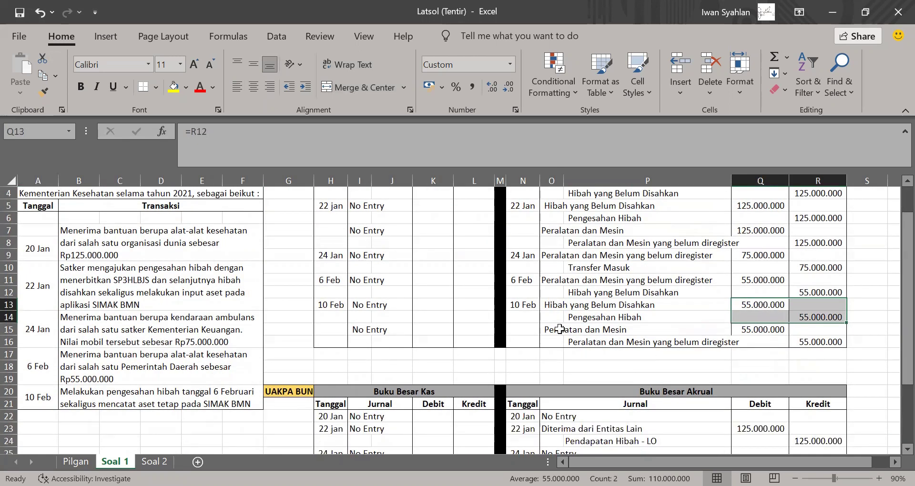
{"action": "left_click", "coordinate": [560, 329]}
{"action": "left_click_drag", "start_coordinate": [561, 328], "coordinate": [605, 338]}
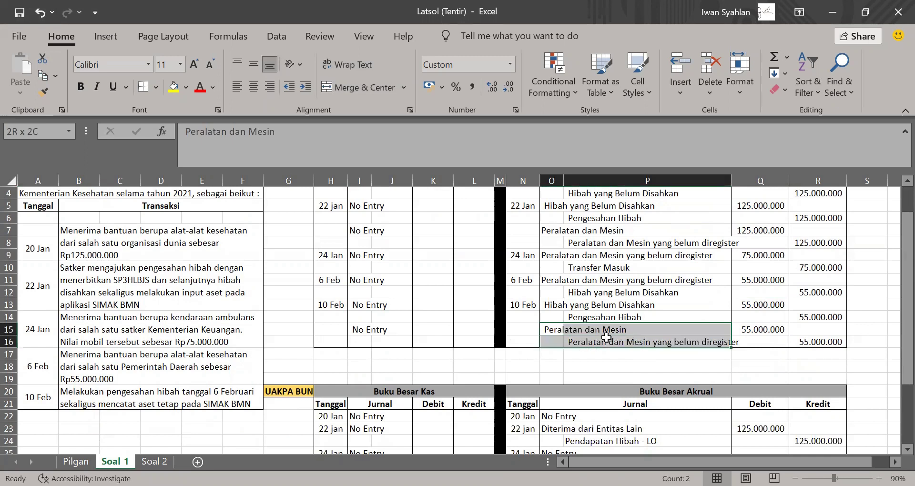
{"action": "left_click", "coordinate": [576, 343]}
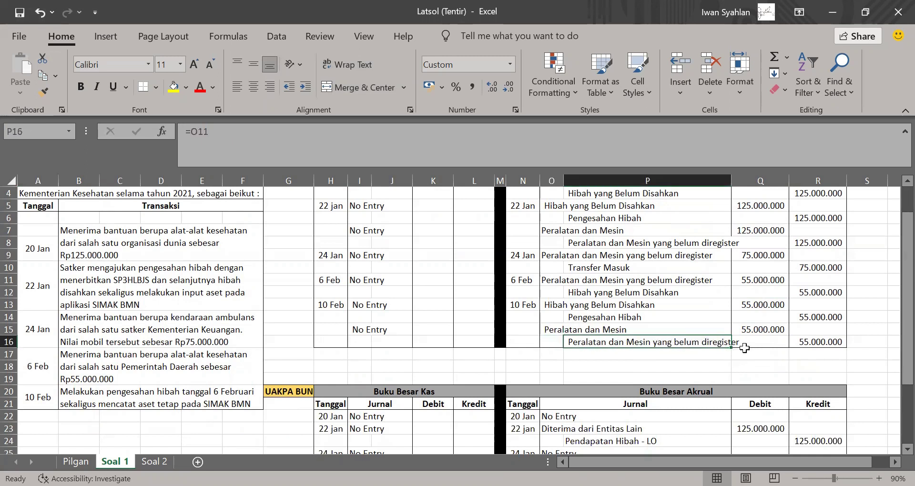
{"action": "left_click_drag", "start_coordinate": [757, 334], "coordinate": [812, 343]}
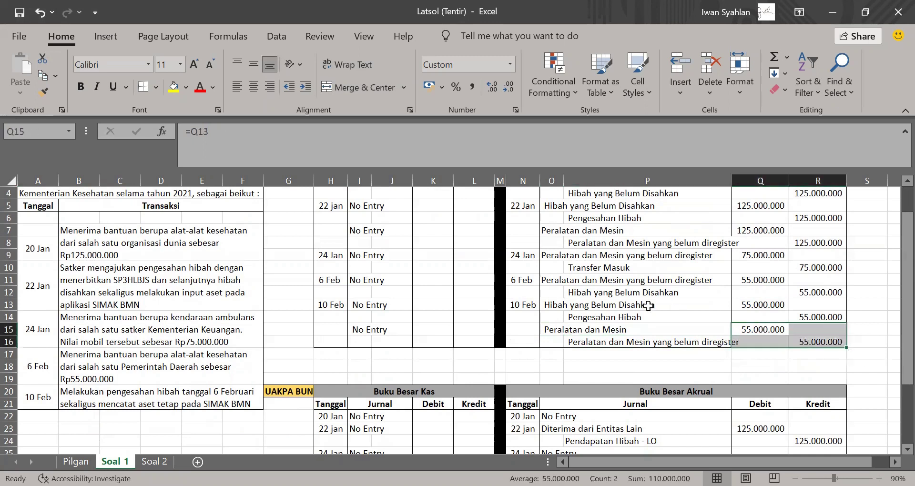
Highlight the whole 6 Feb accrual entry, and point out the 24 Jan date and the Hibah yang Belum Disahkan credit
{"action": "left_click", "coordinate": [573, 326]}
{"action": "left_click_drag", "start_coordinate": [520, 280], "coordinate": [793, 291]}
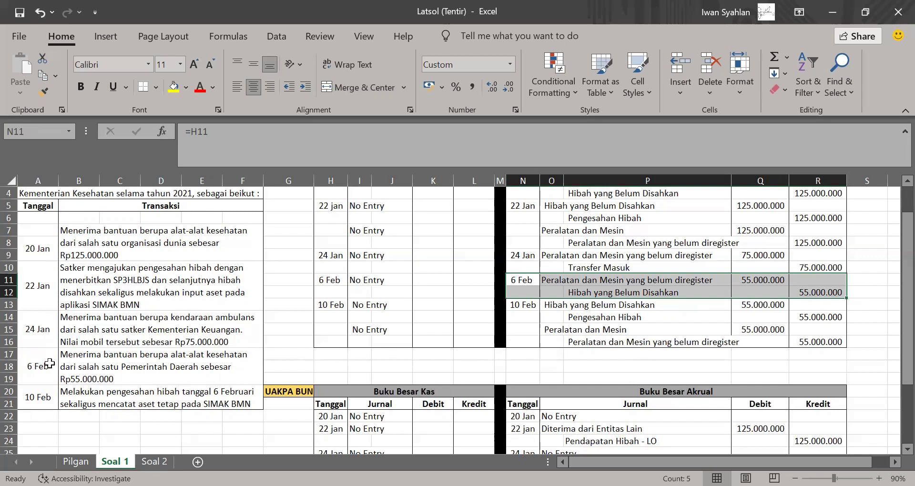
{"action": "left_click", "coordinate": [41, 332]}
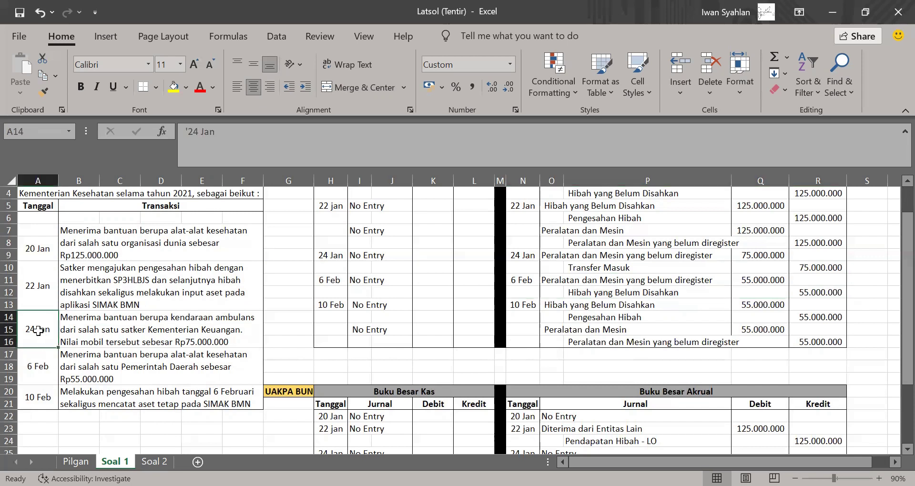
{"action": "left_click", "coordinate": [651, 291]}
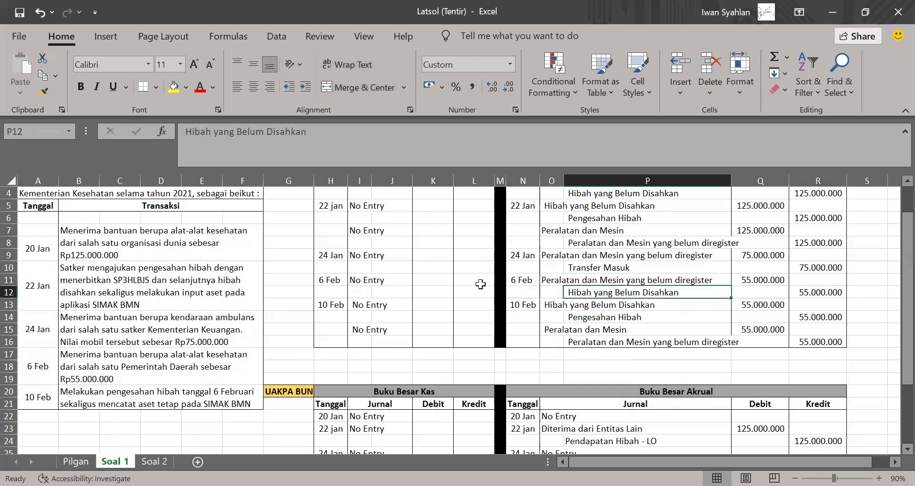
Highlight all the UAKPA BUN cash journal entries from 20 Jan to 10 Feb, and point out the 22 Jan one
{"action": "scroll", "coordinate": [480, 284], "scroll_direction": "up", "scroll_amount": 1}
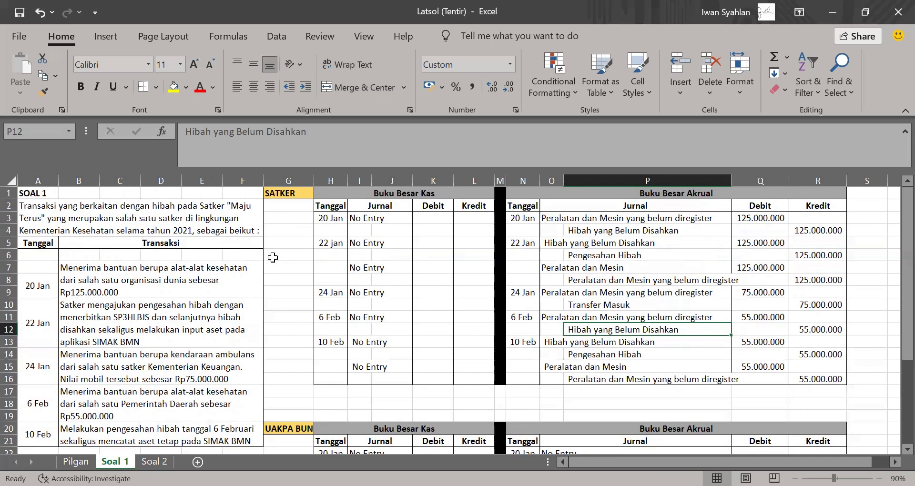
{"action": "left_click", "coordinate": [295, 316]}
{"action": "scroll", "coordinate": [295, 316], "scroll_direction": "down", "scroll_amount": 3}
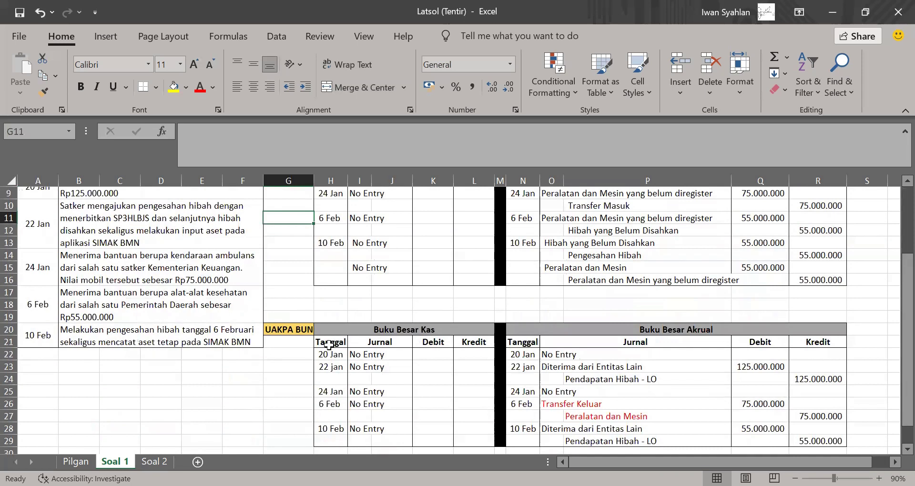
{"action": "left_click_drag", "start_coordinate": [323, 349], "coordinate": [462, 443]}
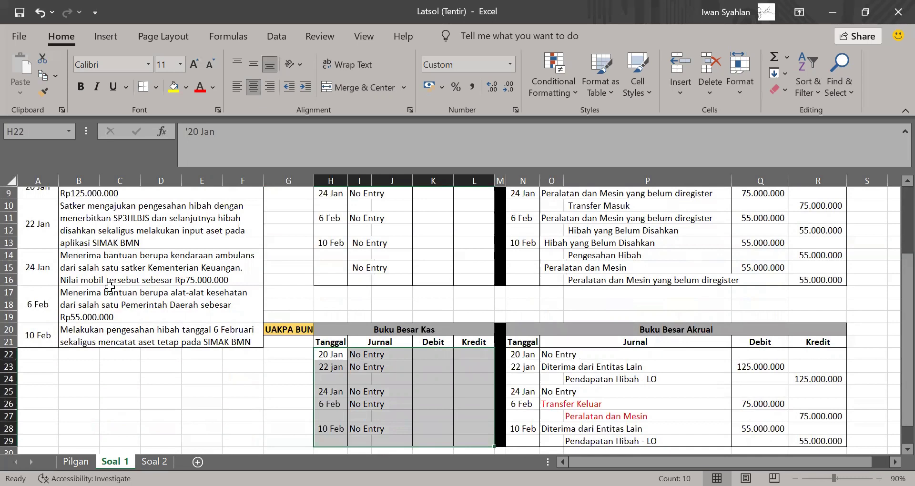
{"action": "left_click", "coordinate": [352, 370]}
Highlight the 20 Jan "No Entry" in the UAKPA BUN accrual journal, and point out the matching 20 Jan transaction
{"action": "scroll", "coordinate": [352, 370], "scroll_direction": "right", "scroll_amount": 3}
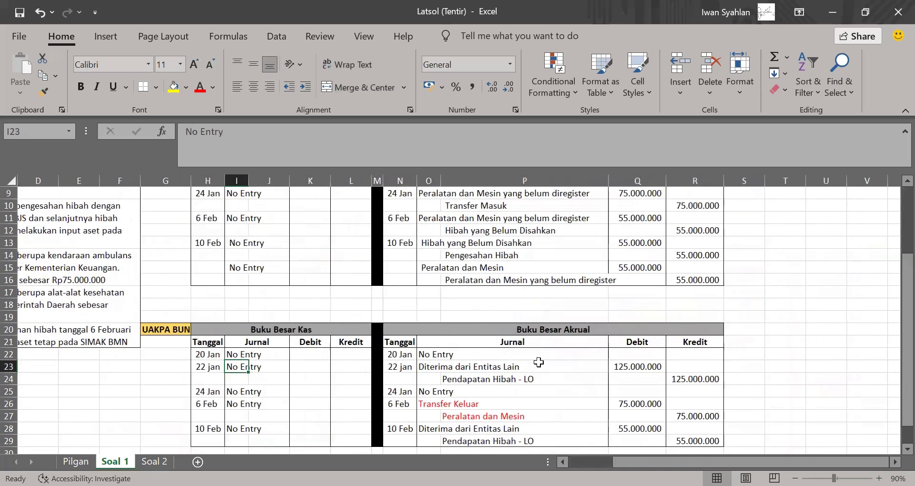
{"action": "scroll", "coordinate": [538, 363], "scroll_direction": "up", "scroll_amount": 3}
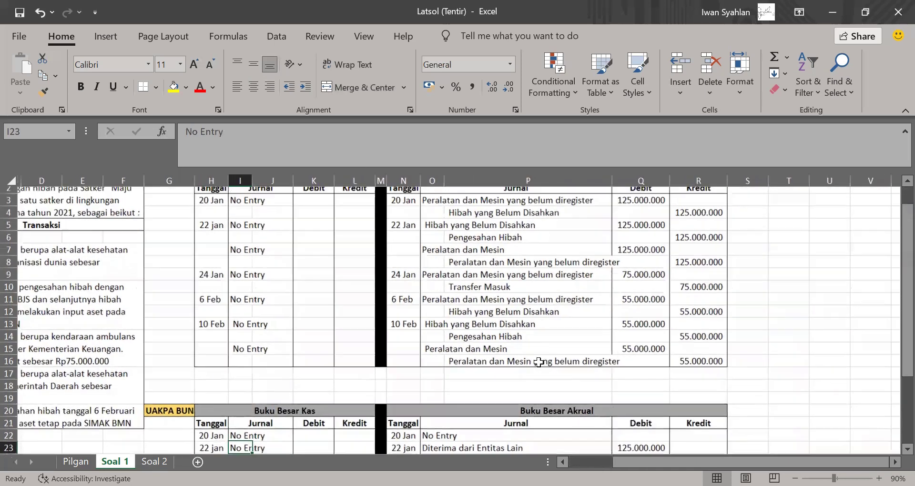
{"action": "scroll", "coordinate": [552, 306], "scroll_direction": "down", "scroll_amount": 2}
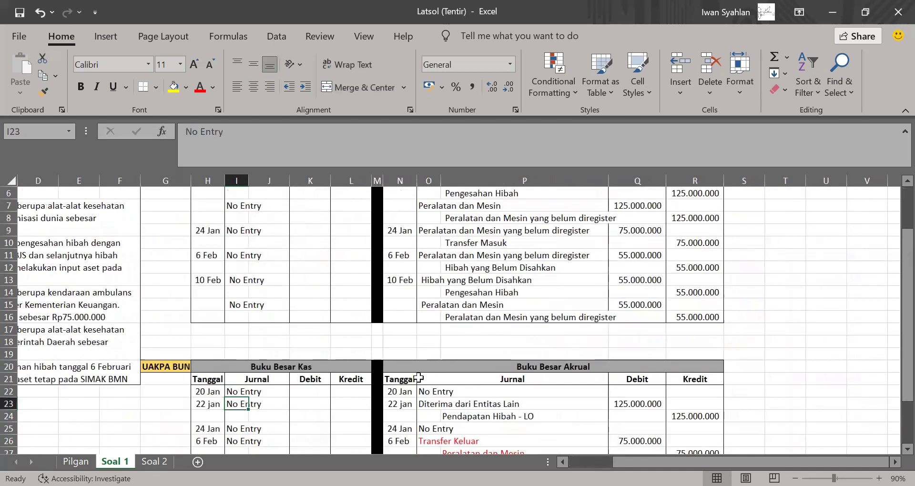
{"action": "left_click_drag", "start_coordinate": [400, 390], "coordinate": [459, 390]}
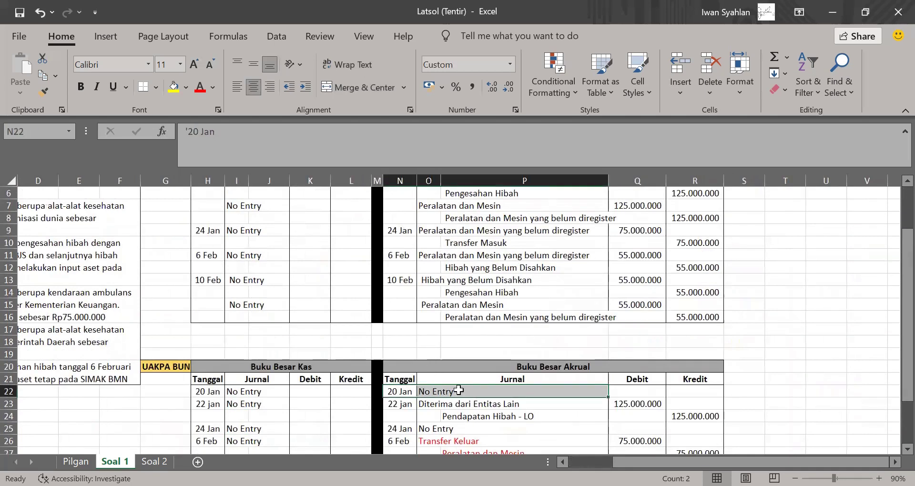
{"action": "scroll", "coordinate": [334, 334], "scroll_direction": "left", "scroll_amount": 3}
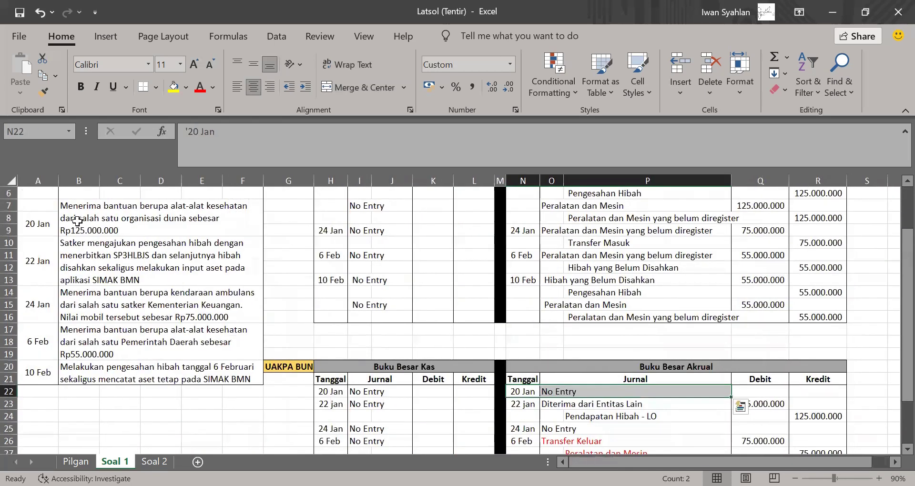
{"action": "left_click", "coordinate": [77, 221]}
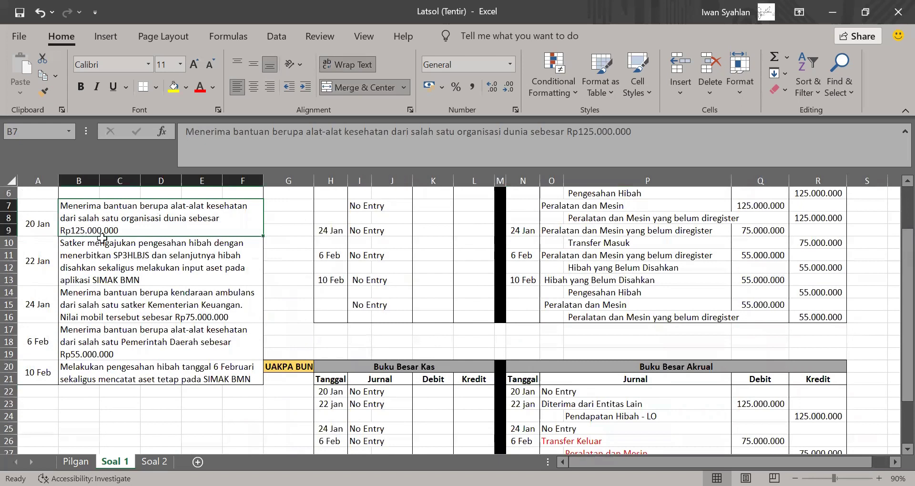
{"action": "left_click", "coordinate": [268, 355]}
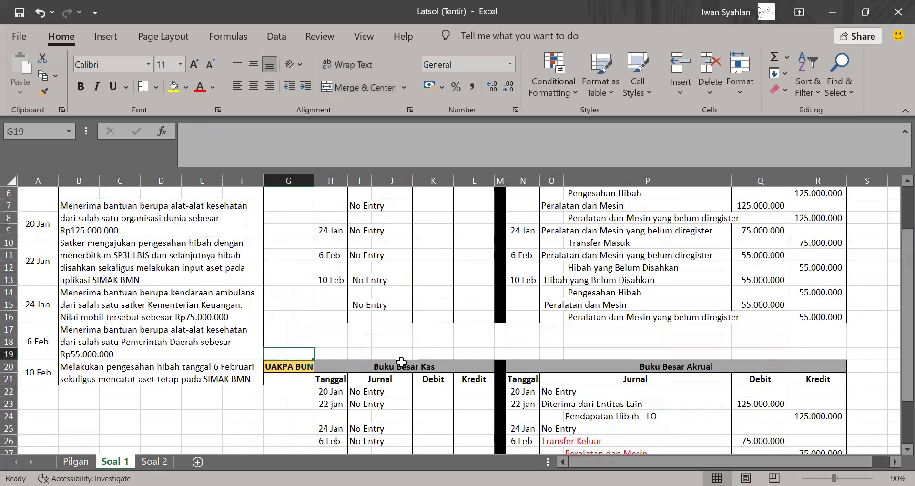
Highlight the 20 Jan row and the 22 Jan Diterima dari Entitas Lain entry in the UAKPA BUN accrual journal, and point out the 22 Jan cash entry
{"action": "left_click_drag", "start_coordinate": [522, 395], "coordinate": [799, 388]}
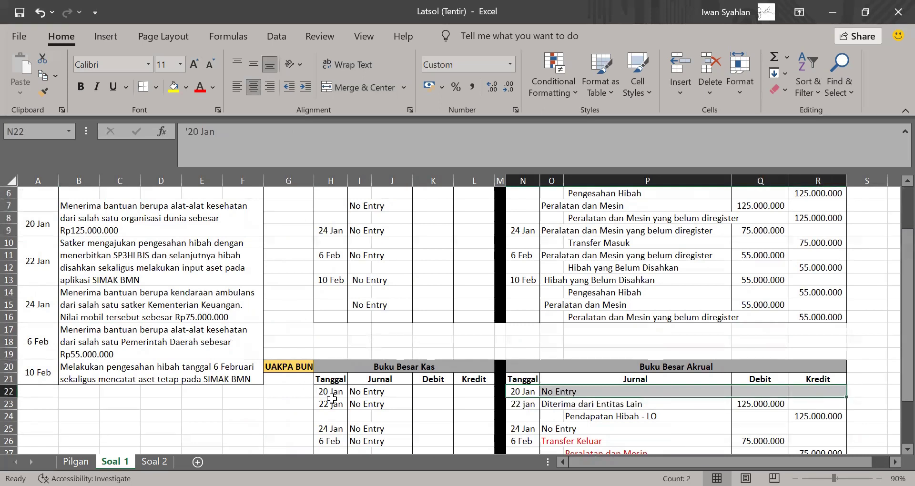
{"action": "scroll", "coordinate": [516, 378], "scroll_direction": "down", "scroll_amount": 2}
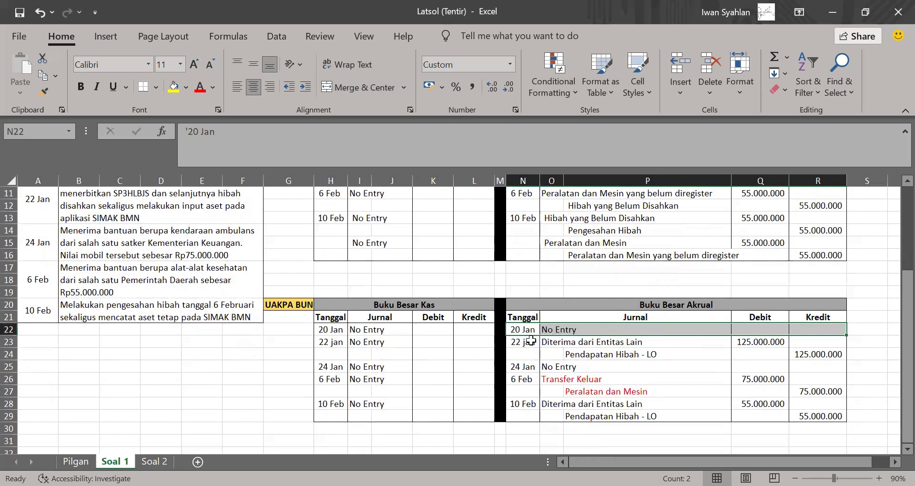
{"action": "left_click_drag", "start_coordinate": [548, 340], "coordinate": [794, 357]}
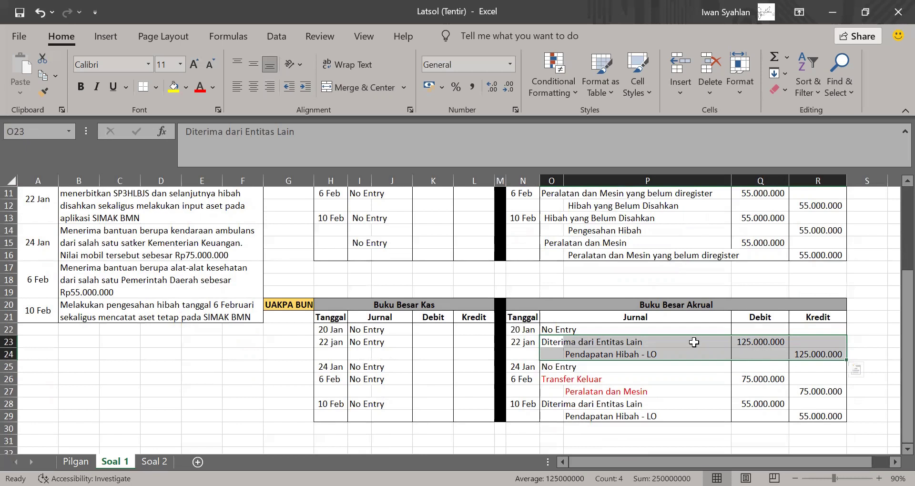
{"action": "scroll", "coordinate": [693, 343], "scroll_direction": "up", "scroll_amount": 1}
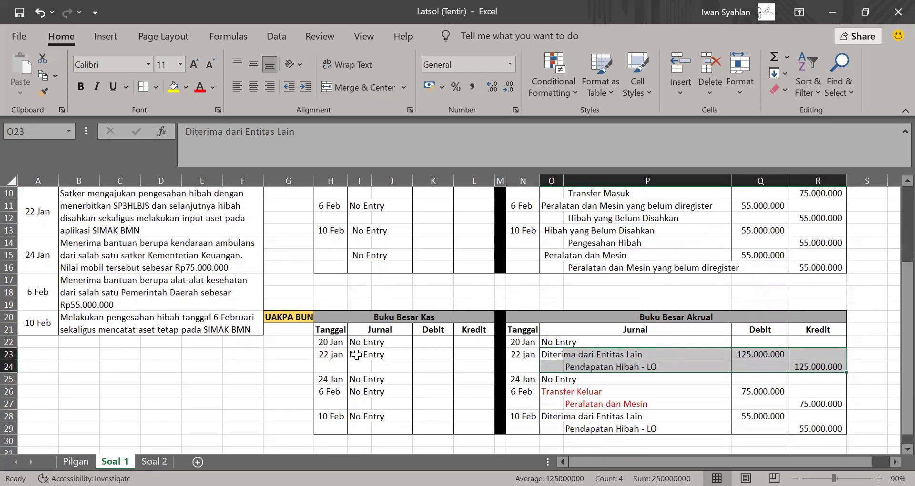
{"action": "left_click", "coordinate": [356, 354]}
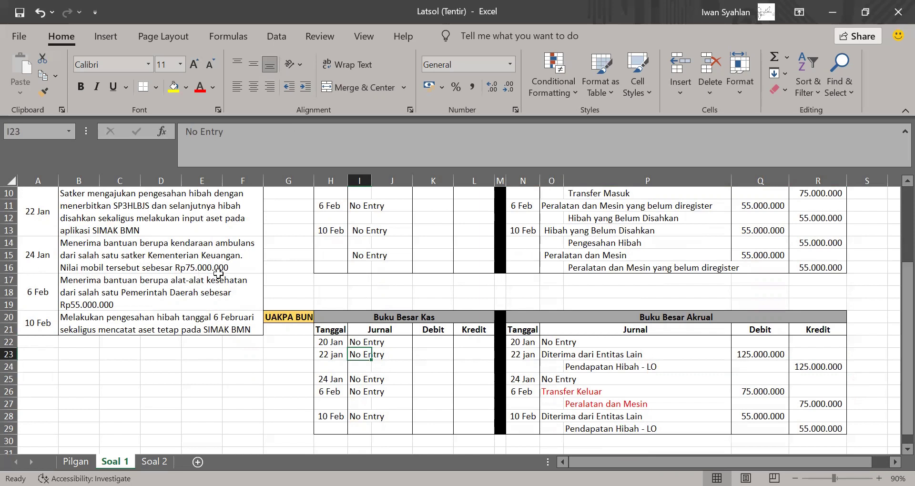
Delete the 24 Jan "No Entry" row from the UAKPA BUN accrual journal, shifting the entries below it up
{"action": "left_click", "coordinate": [518, 377]}
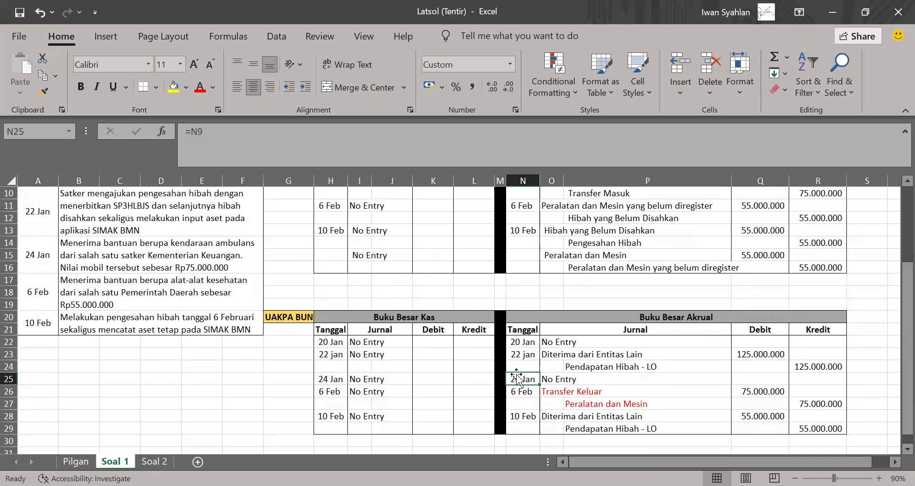
{"action": "scroll", "coordinate": [517, 377], "scroll_direction": "up", "scroll_amount": 2}
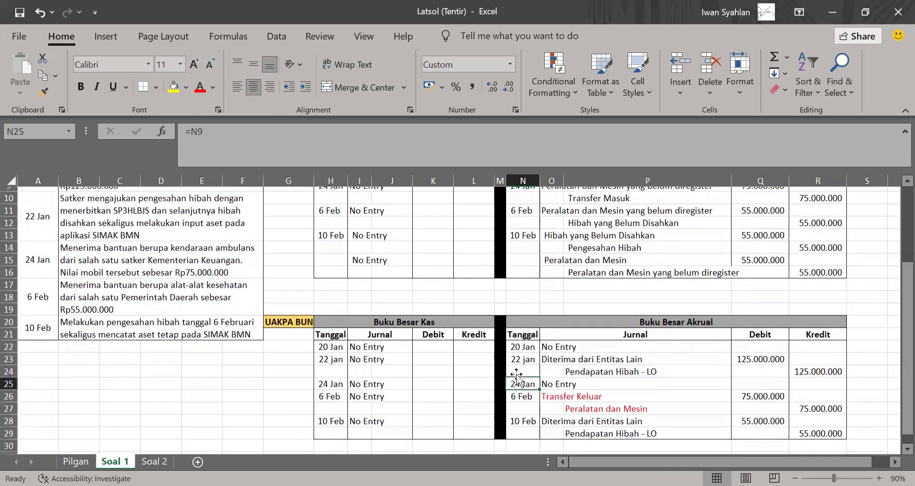
{"action": "scroll", "coordinate": [518, 377], "scroll_direction": "down", "scroll_amount": 1}
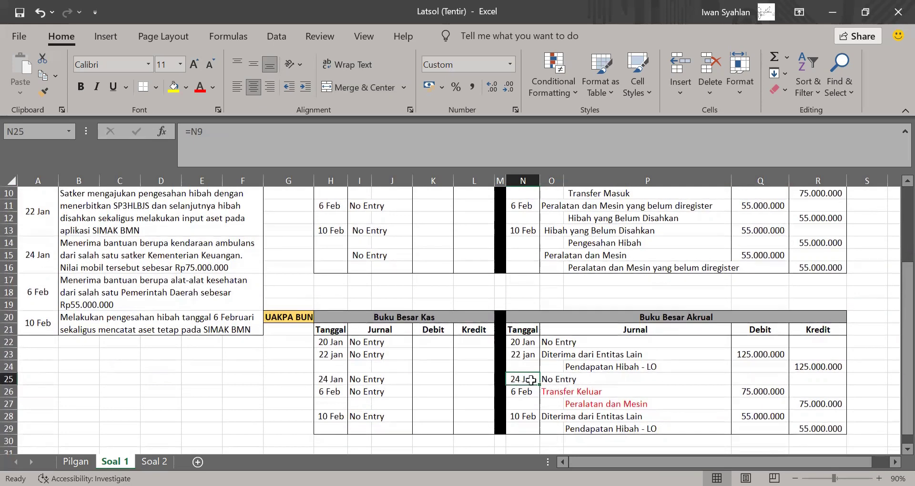
{"action": "left_click", "coordinate": [523, 391]}
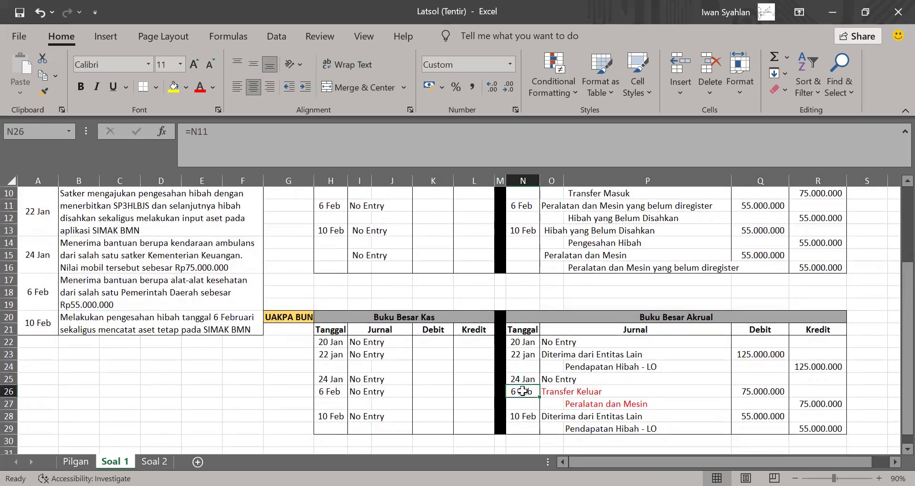
{"action": "left_click_drag", "start_coordinate": [525, 379], "coordinate": [816, 384]}
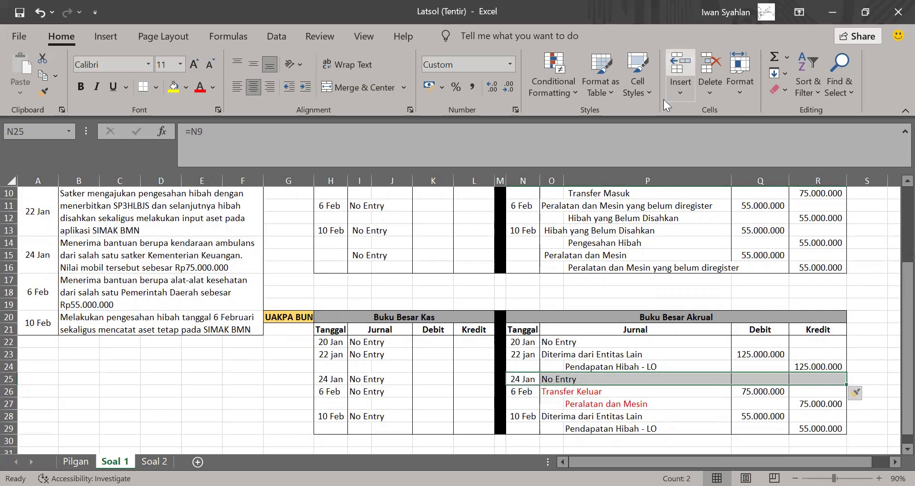
{"action": "left_click", "coordinate": [676, 66]}
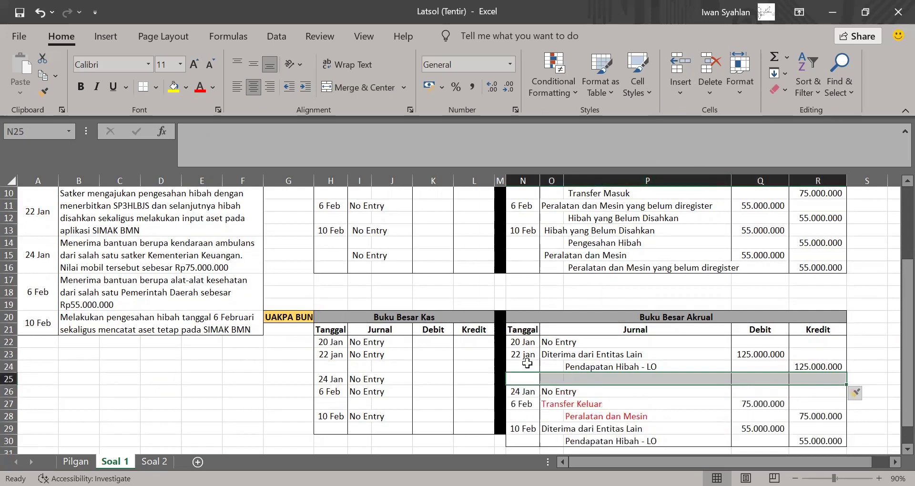
{"action": "left_click", "coordinate": [706, 74]}
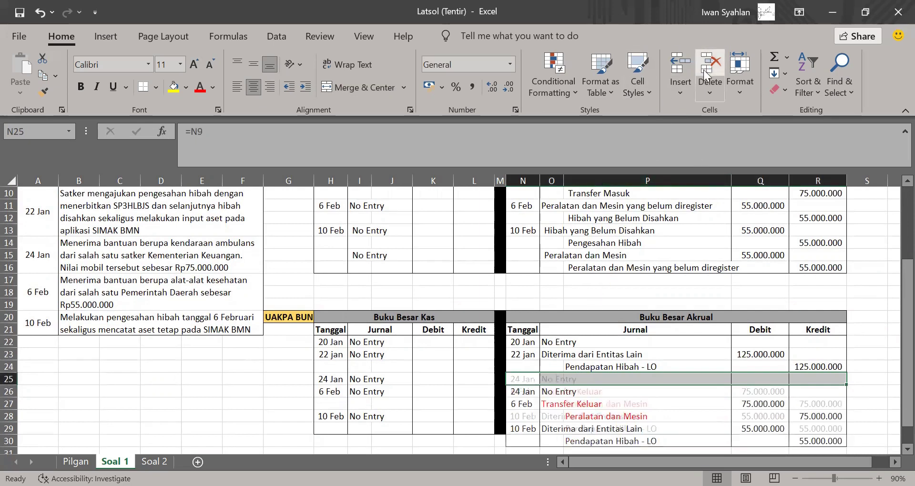
{"action": "left_click", "coordinate": [706, 74]}
{"action": "left_click", "coordinate": [543, 304]}
Set the date of the Transfer Keluar entry in the UAKPA BUN accrual journal to 24 Jan
{"action": "left_click", "coordinate": [521, 375]}
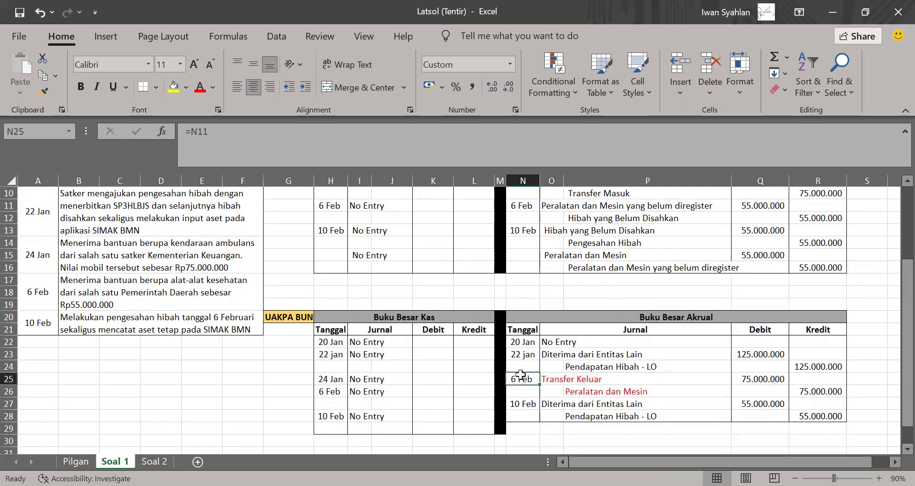
{"action": "type", "text": "2"}
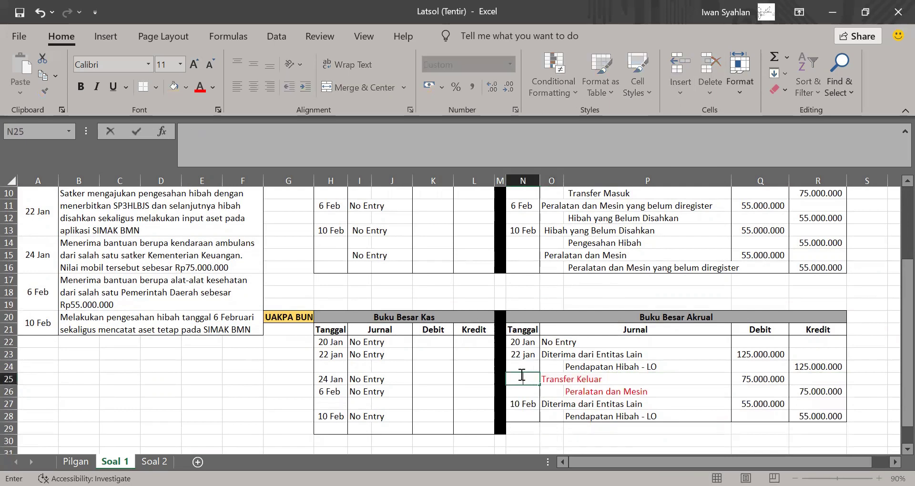
{"action": "key", "text": "BackSpace"}
{"action": "type", "text": "24 Jan"}
{"action": "key", "text": "Return"}
Insert a blank row above the 10 Feb entry in the UAKPA BUN accrual journal
{"action": "left_click_drag", "start_coordinate": [523, 404], "coordinate": [809, 402]}
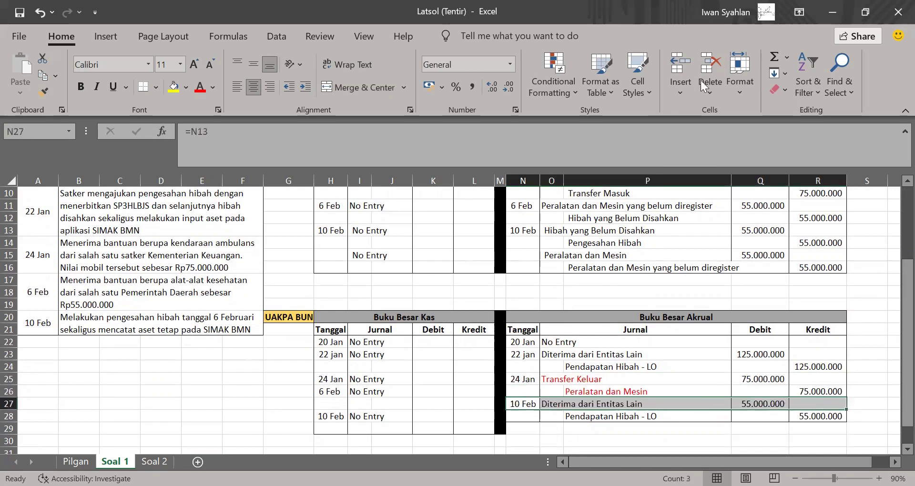
{"action": "left_click", "coordinate": [680, 64]}
{"action": "left_click", "coordinate": [605, 304]}
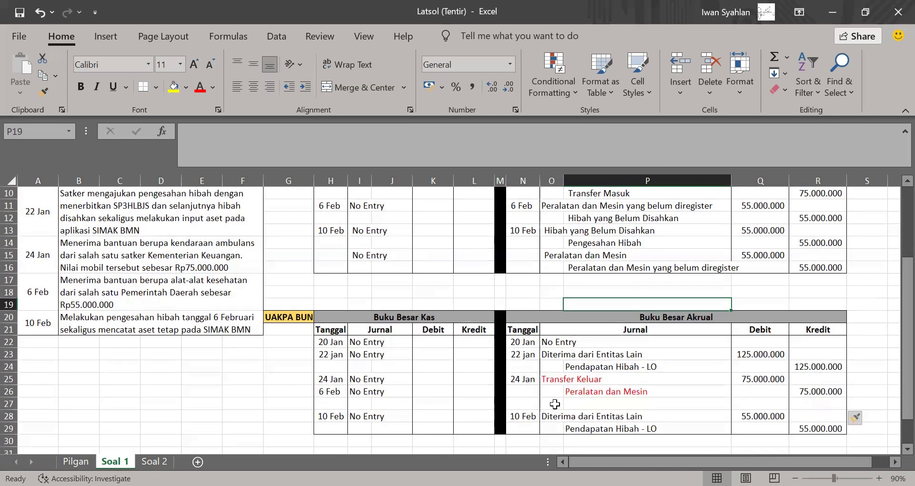
Move the 6 Feb "No Entry" in the UAKPA BUN cash journal down one row to H27
{"action": "left_click_drag", "start_coordinate": [332, 392], "coordinate": [355, 392]}
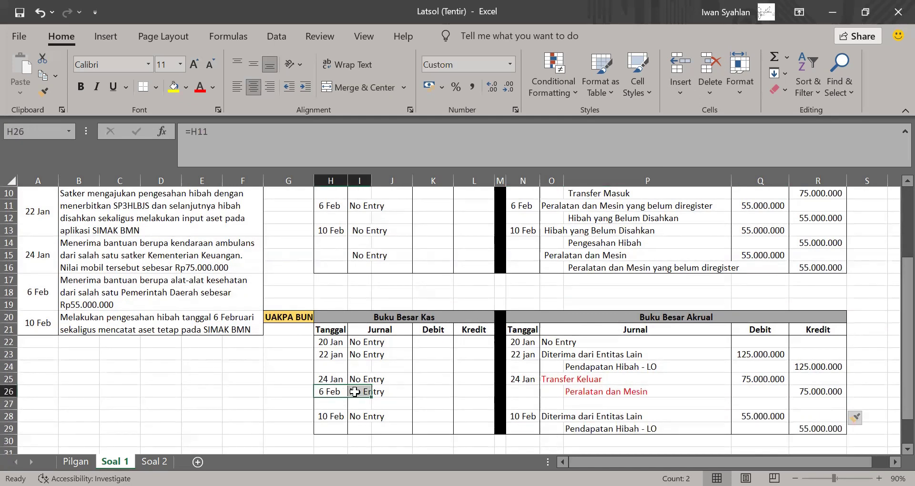
{"action": "key", "text": "ctrl+x"}
{"action": "key", "text": "Down"}
{"action": "key", "text": "ctrl+v"}
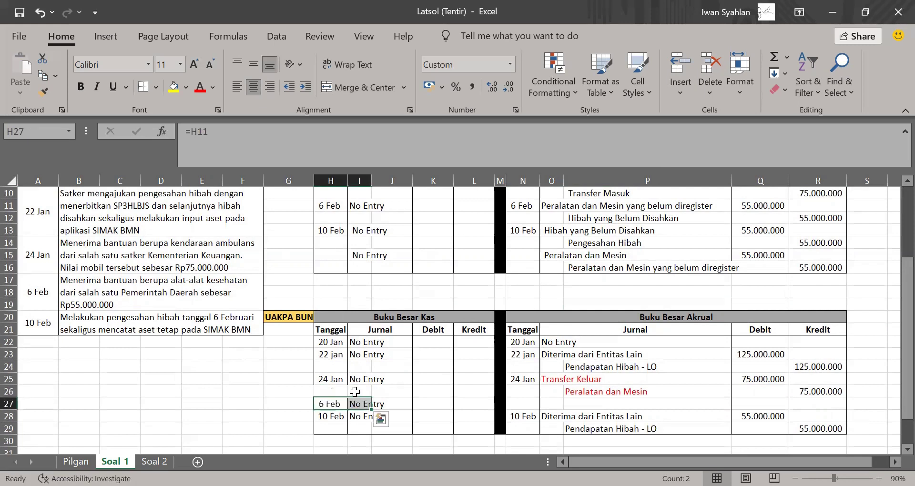
Copy the 6 Feb date and "No Entry" from the cash journal into the blank accrual journal row at N27
{"action": "key", "text": "ctrl+c"}
{"action": "left_click", "coordinate": [531, 404]}
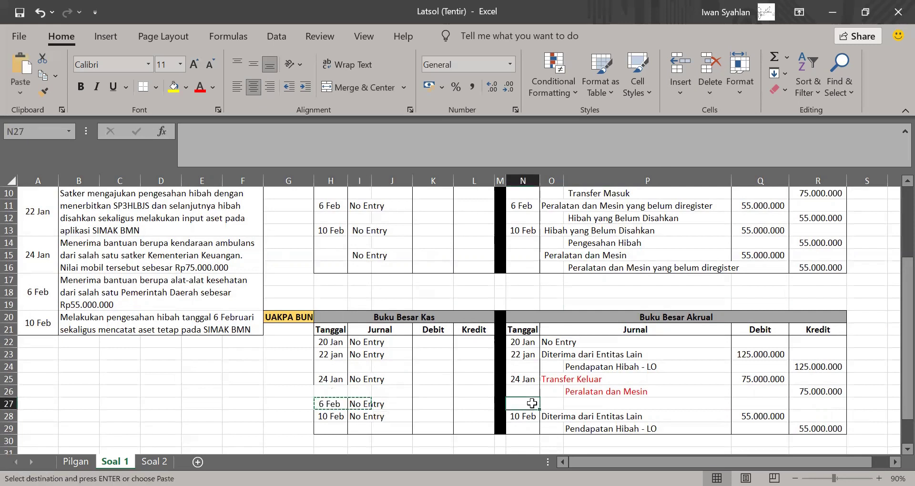
{"action": "key", "text": "ctrl+v"}
{"action": "left_click", "coordinate": [533, 368]}
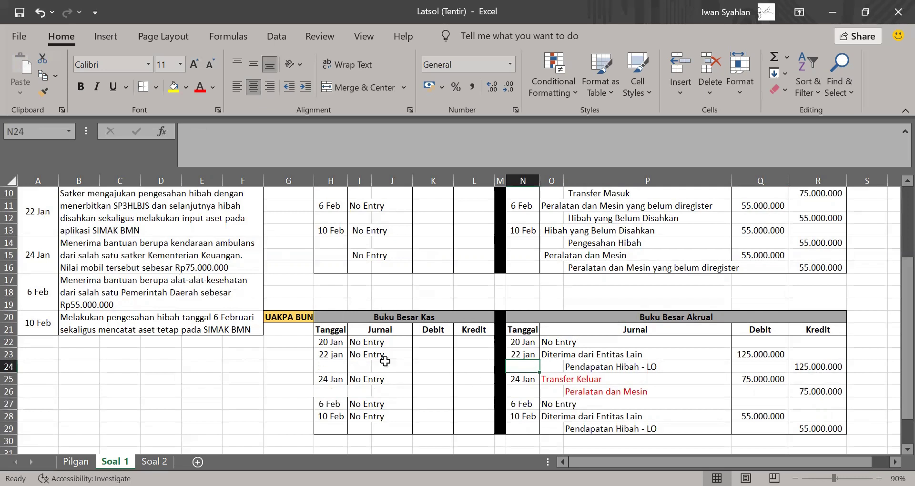
Highlight the 24 Jan UAKPA BUN cash entry and the Transfer Keluar and Peralatan dan Mesin accrual entry, and point out the UAKPA BUN label
{"action": "left_click", "coordinate": [330, 379]}
{"action": "left_click_drag", "start_coordinate": [394, 379], "coordinate": [466, 387]}
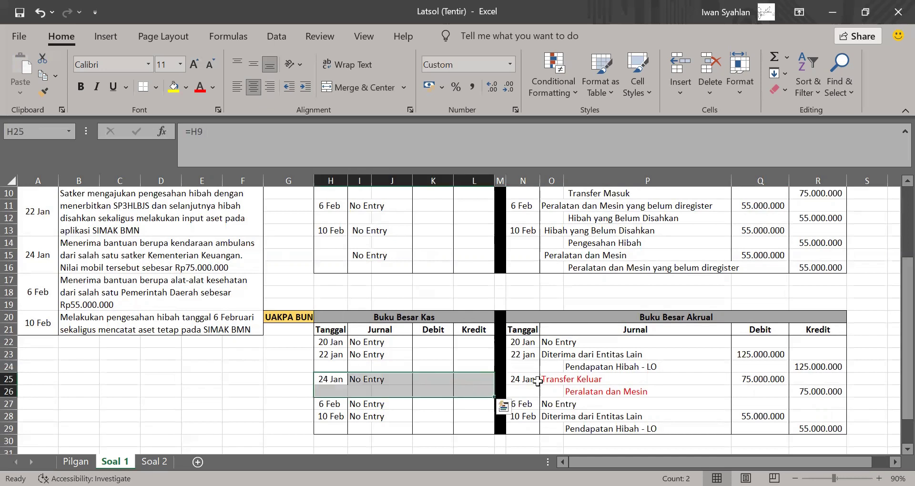
{"action": "left_click_drag", "start_coordinate": [530, 379], "coordinate": [725, 392]}
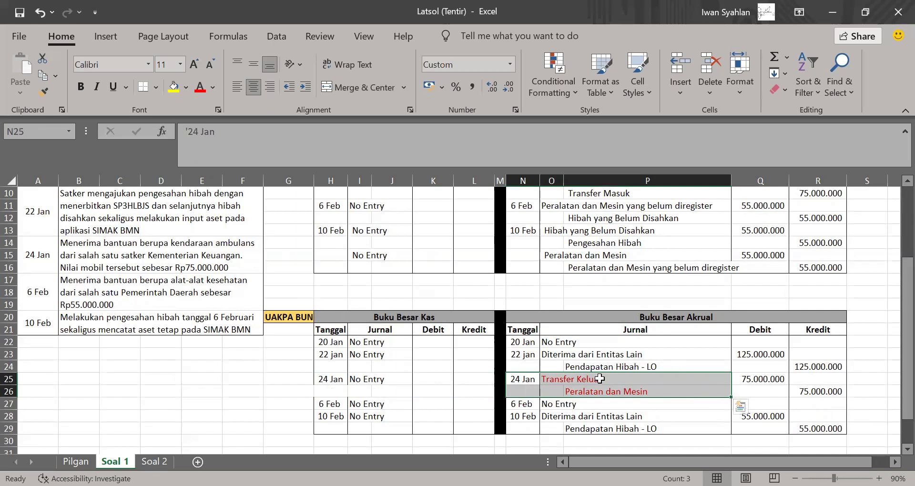
{"action": "left_click_drag", "start_coordinate": [572, 377], "coordinate": [606, 390]}
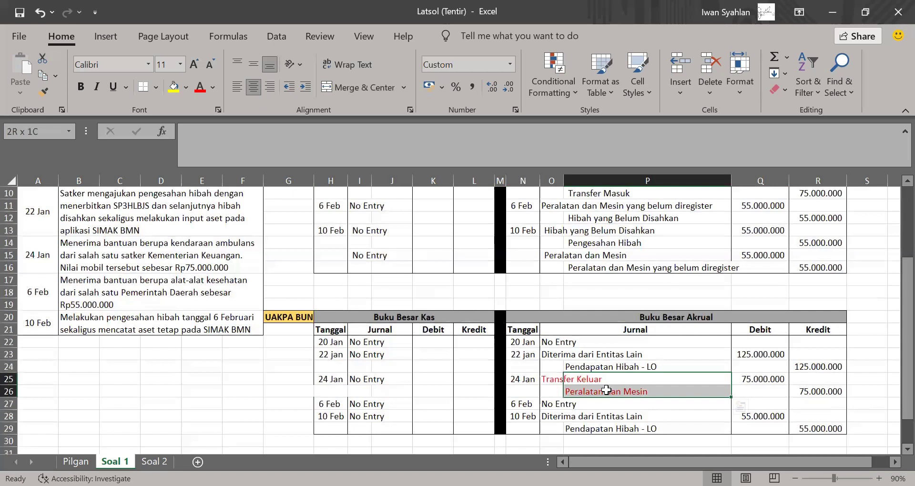
{"action": "left_click", "coordinate": [553, 379]}
{"action": "key", "text": "ctrl+v"}
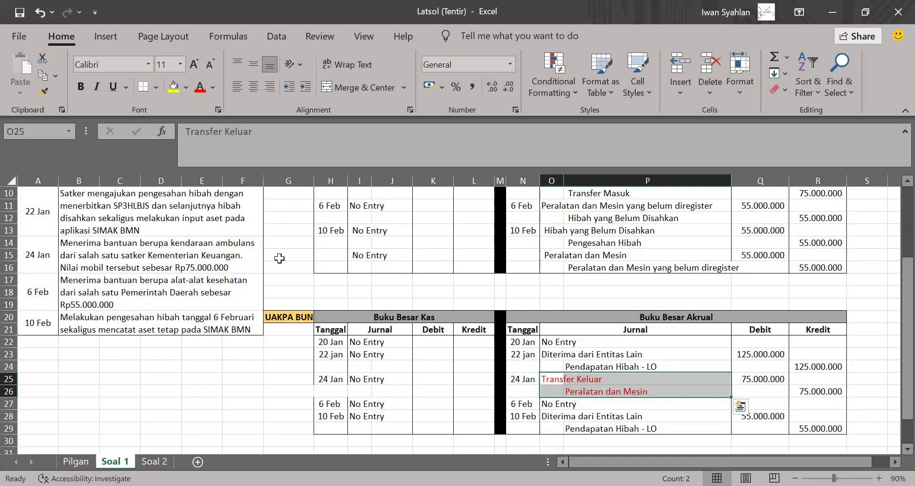
{"action": "key", "text": "Escape"}
{"action": "left_click", "coordinate": [285, 320]}
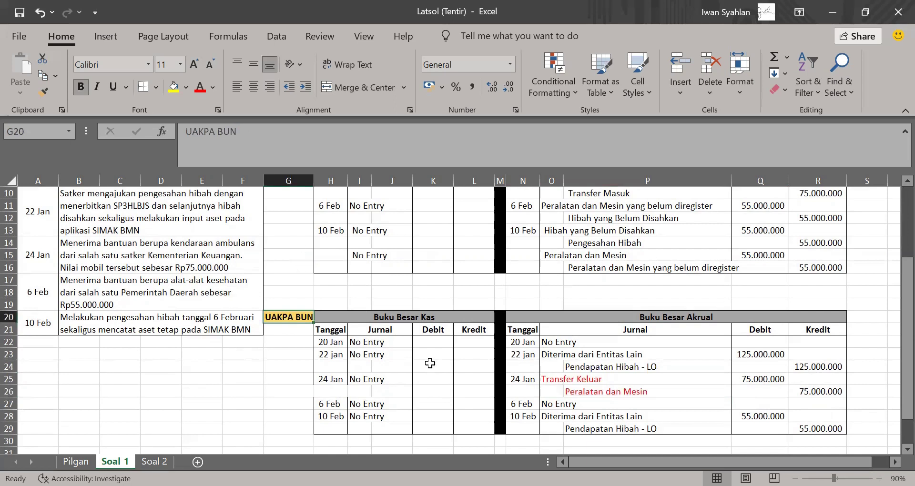
Apply outside borders to the empty date cell H26 below 24 Jan in the UAKPA BUN cash journal
{"action": "left_click_drag", "start_coordinate": [327, 379], "coordinate": [328, 392]}
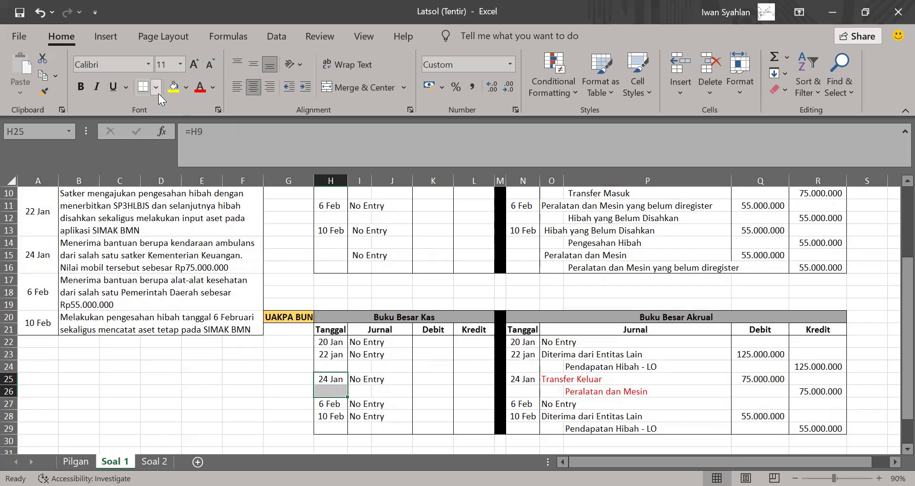
{"action": "left_click", "coordinate": [328, 388]}
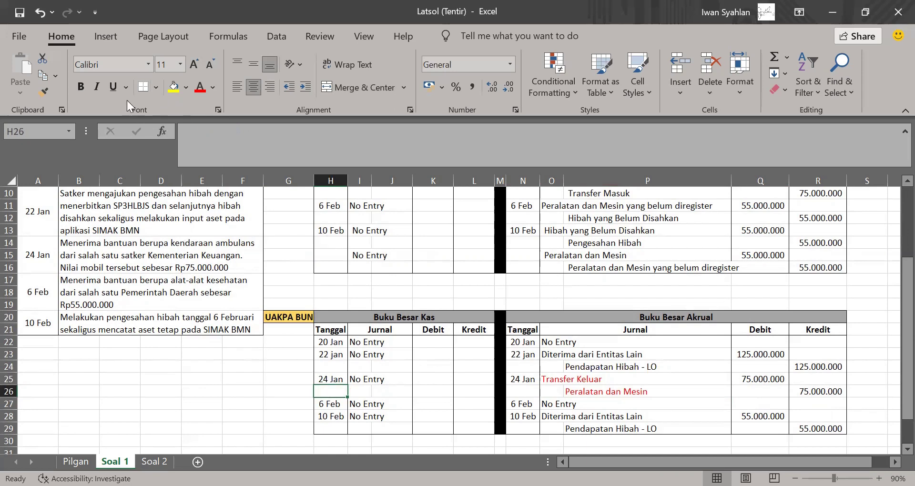
{"action": "left_click", "coordinate": [158, 86]}
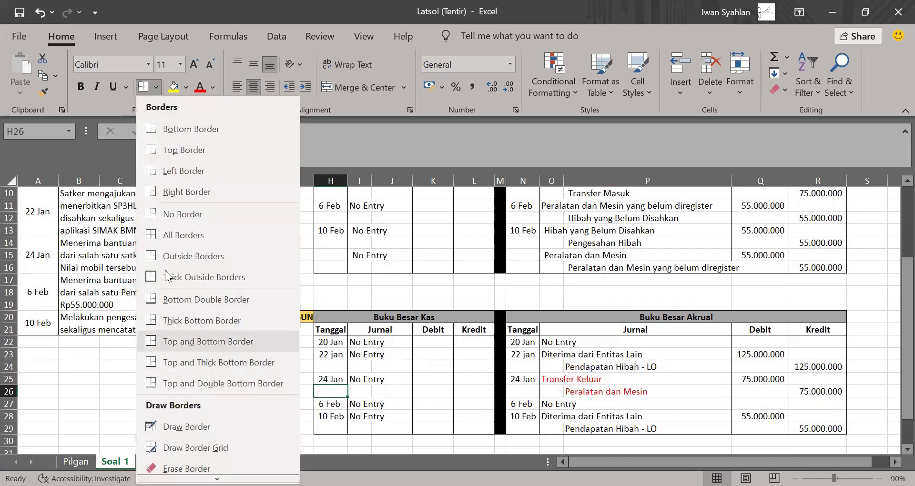
{"action": "left_click", "coordinate": [159, 256]}
{"action": "left_click", "coordinate": [433, 354]}
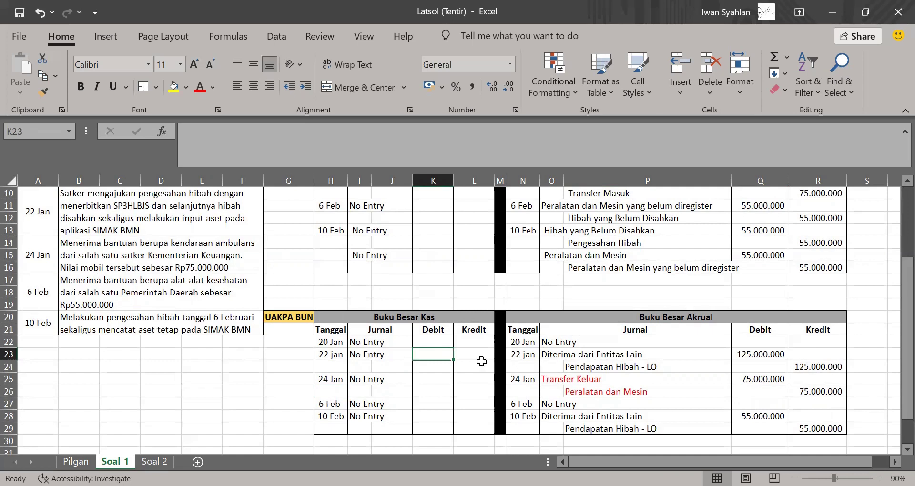
Colour the debit and credit amounts of the 24 Jan Transfer Keluar entry red to match its account names
{"action": "left_click_drag", "start_coordinate": [557, 381], "coordinate": [574, 390]}
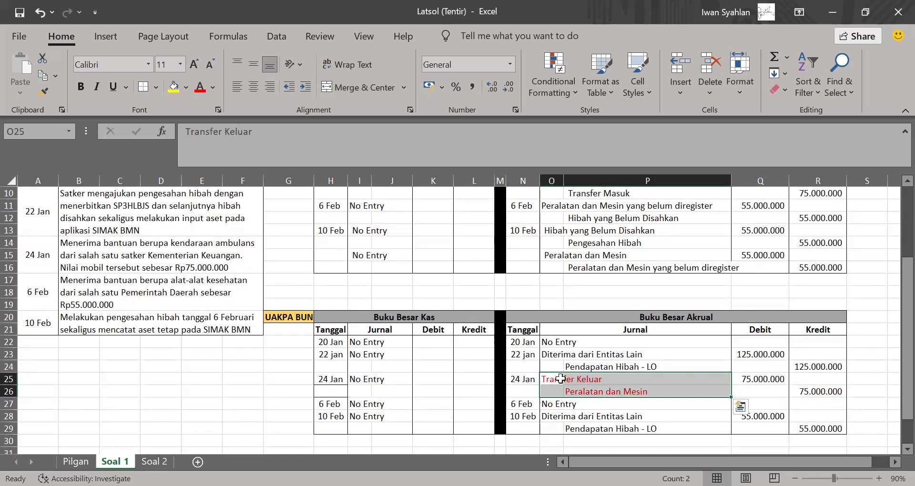
{"action": "left_click", "coordinate": [556, 379]}
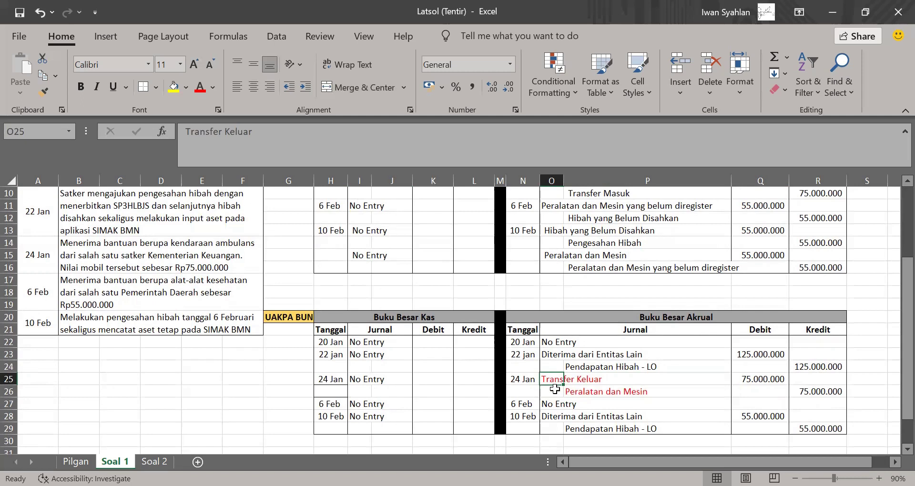
{"action": "left_click_drag", "start_coordinate": [745, 380], "coordinate": [806, 390]}
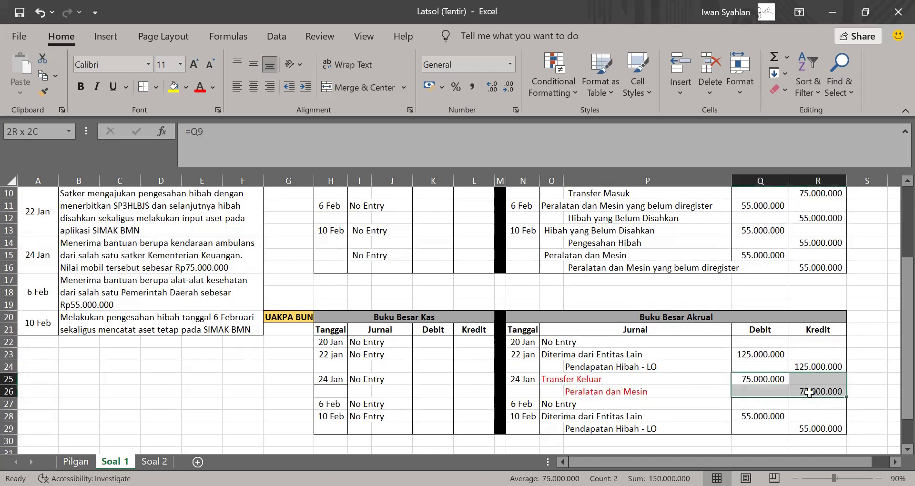
{"action": "left_click", "coordinate": [201, 91]}
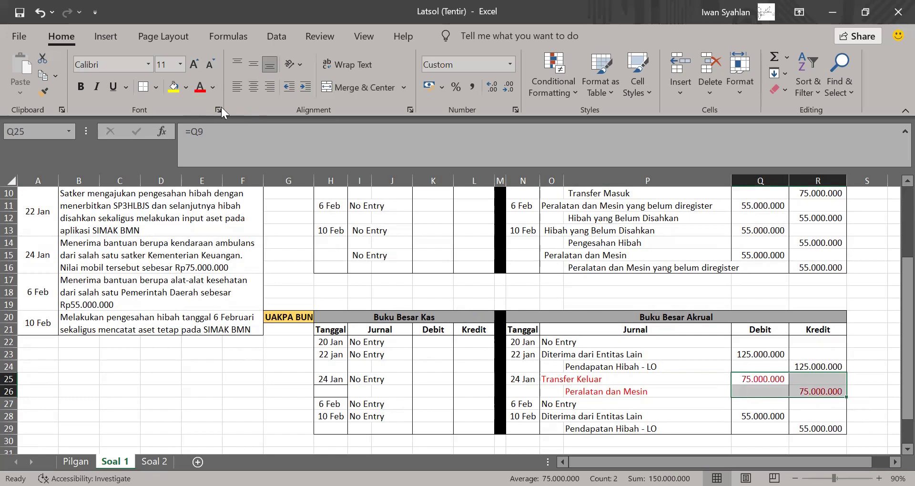
{"action": "left_click", "coordinate": [497, 327]}
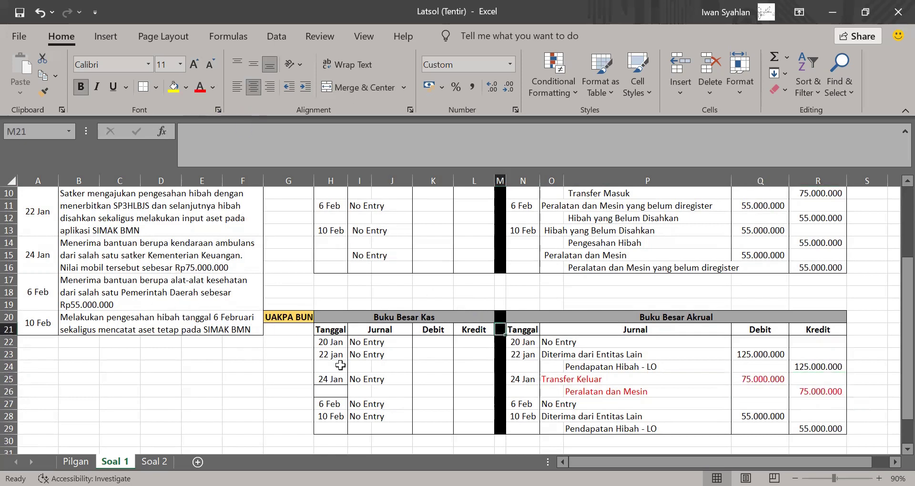
Highlight the 6 Feb UAKPA BUN rows, and the 10 Feb cash entry and Diterima dari Entitas Lain accrual entry
{"action": "left_click_drag", "start_coordinate": [330, 404], "coordinate": [822, 394]}
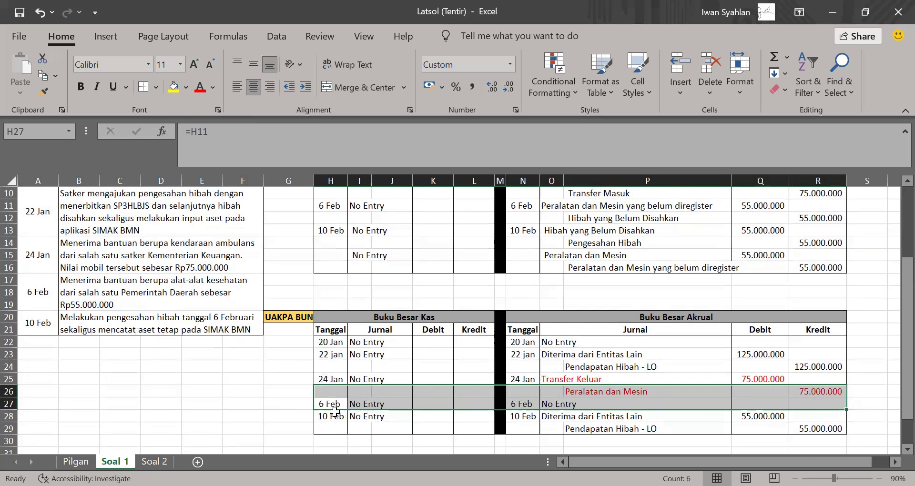
{"action": "left_click_drag", "start_coordinate": [335, 414], "coordinate": [466, 427]}
{"action": "left_click_drag", "start_coordinate": [516, 413], "coordinate": [773, 425]}
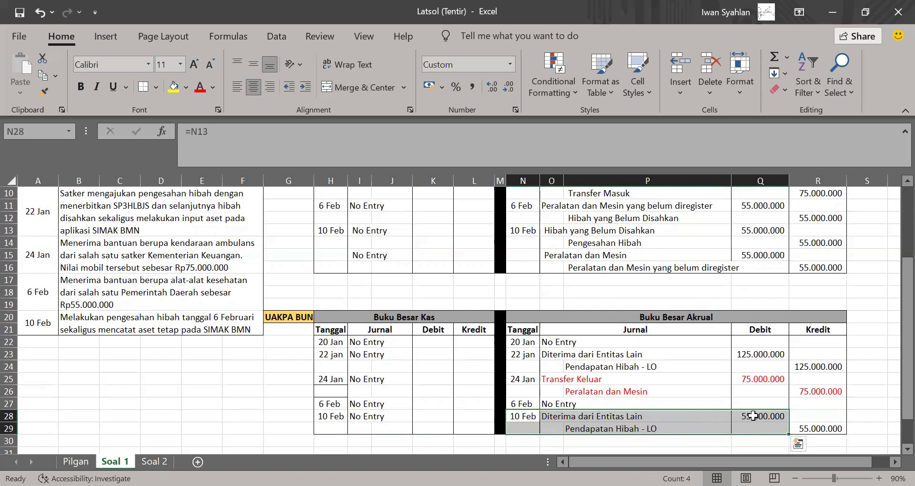
{"action": "left_click", "coordinate": [661, 289]}
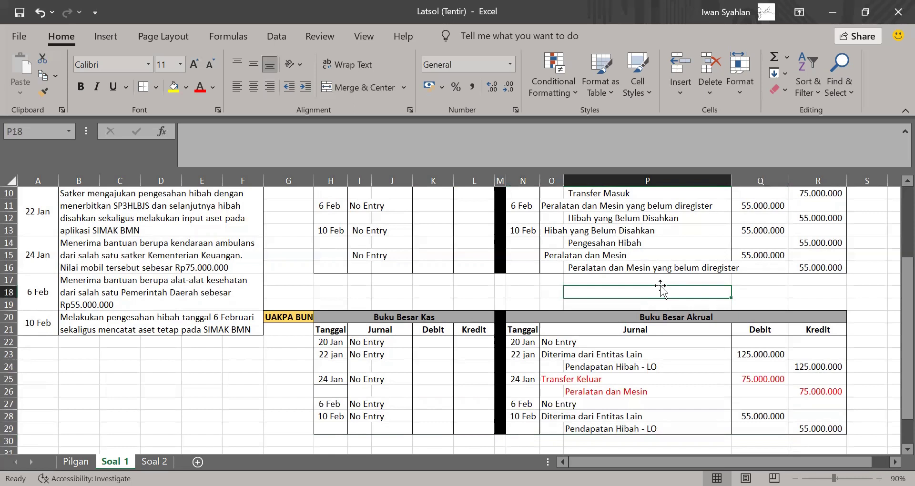
Return to the start of Soal 1 and point out the SATKER and UAKPA BUN labels
{"action": "scroll", "coordinate": [661, 288], "scroll_direction": "up", "scroll_amount": 2}
{"action": "scroll", "coordinate": [661, 287], "scroll_direction": "up", "scroll_amount": 1}
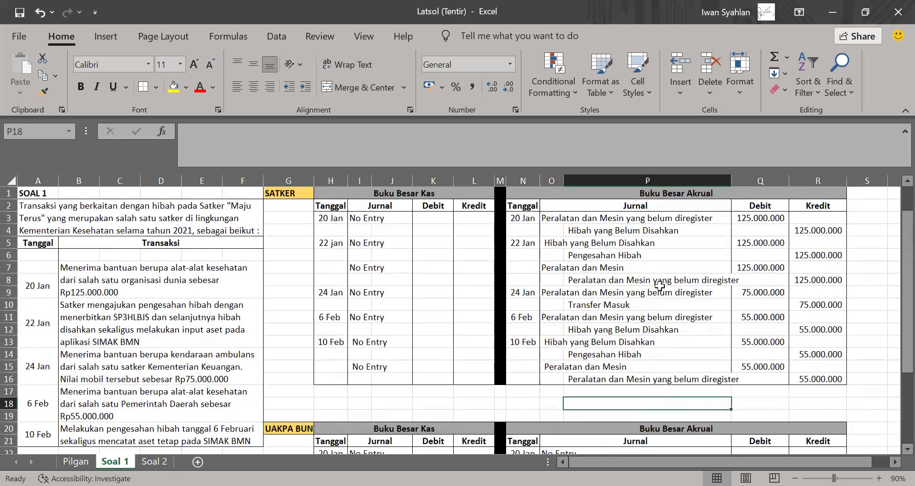
{"action": "left_click", "coordinate": [289, 193]}
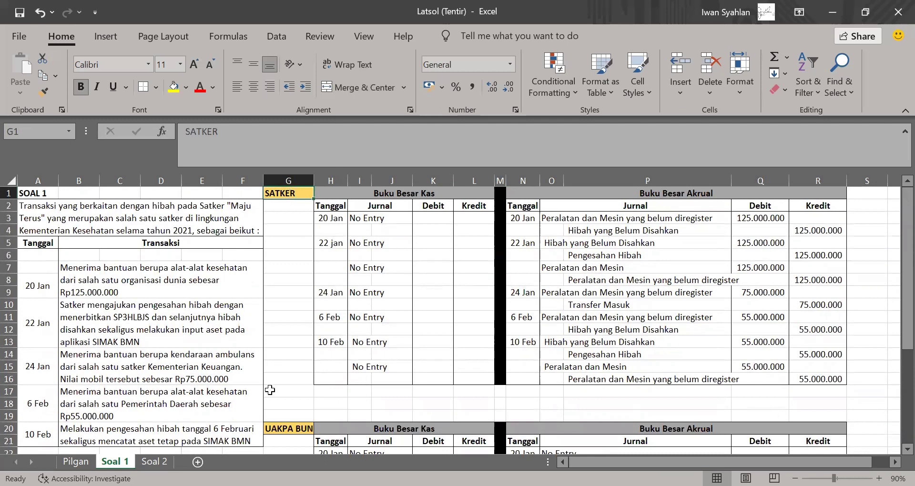
{"action": "left_click", "coordinate": [270, 425]}
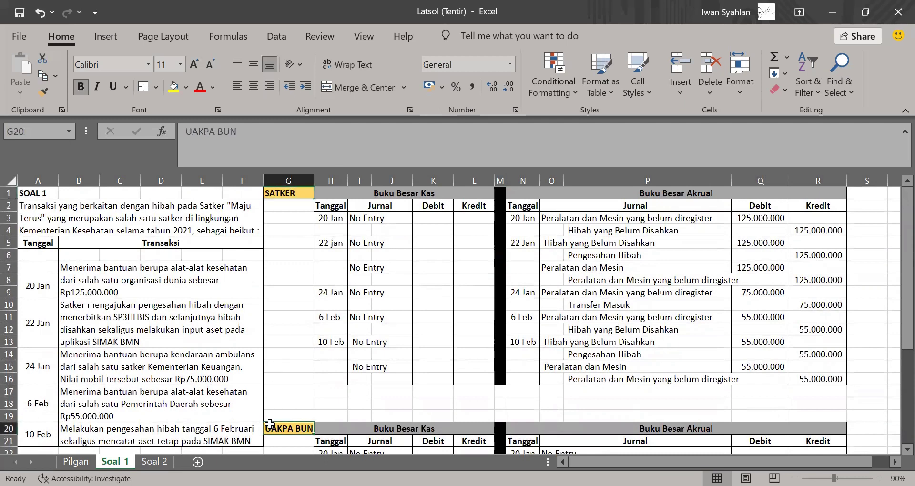